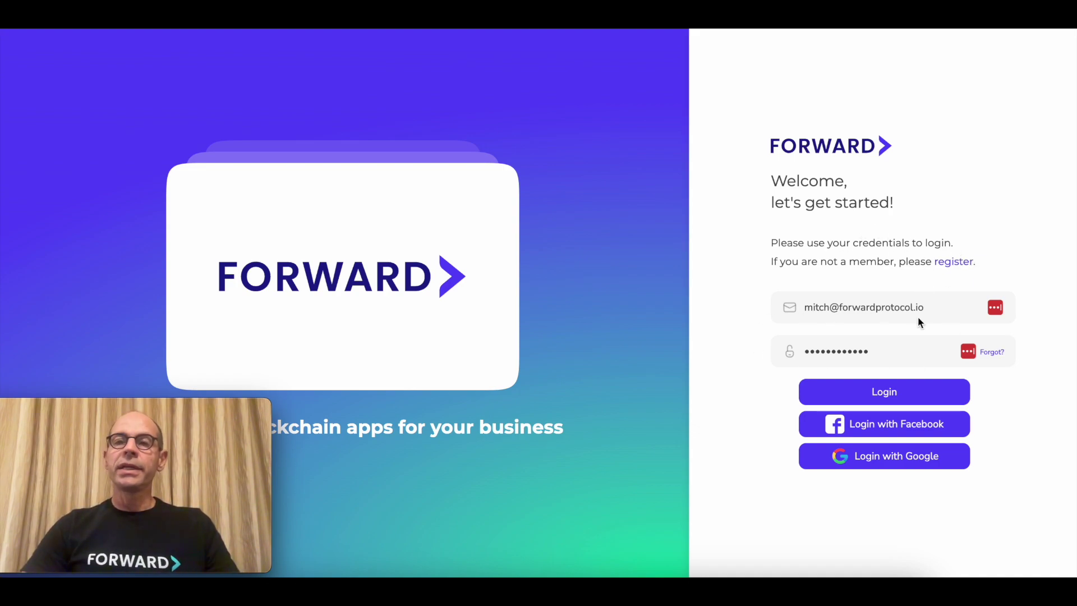
- Log in with the already filled-in credentials and connect the MetaMask wallet
{"action": "left_click", "coordinate": [891, 392]}
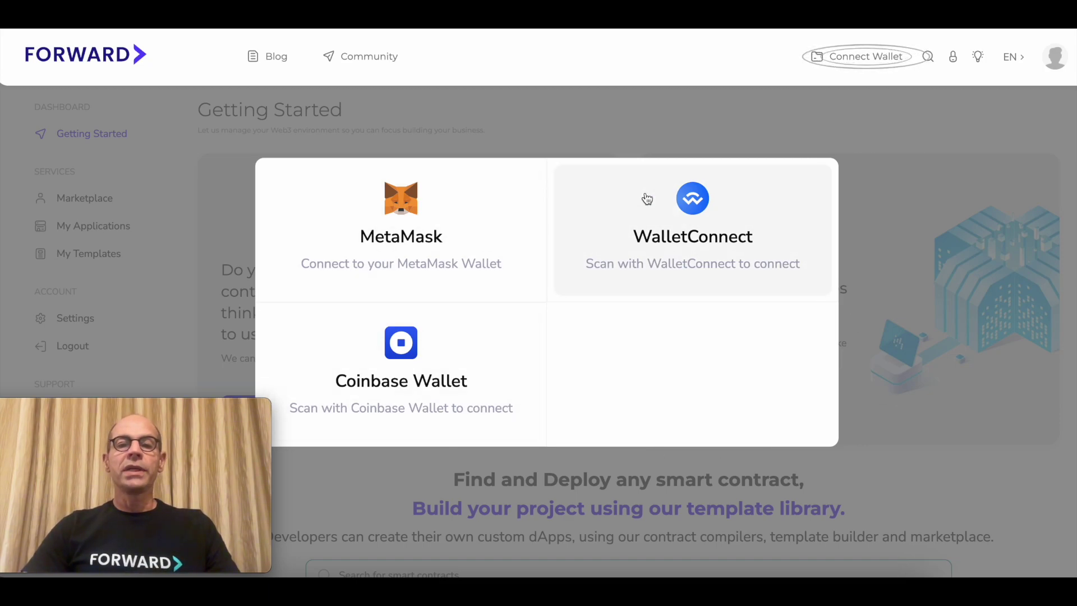
{"action": "left_click", "coordinate": [406, 210]}
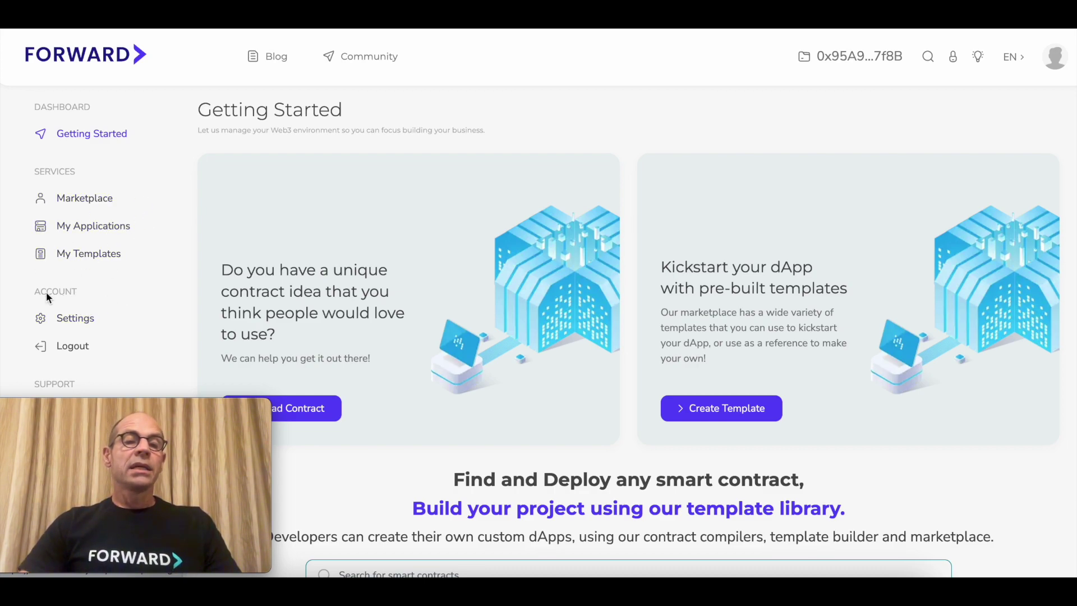
- Open the Mintable Token with Ownership Control template from the marketplace
{"action": "left_click", "coordinate": [100, 203]}
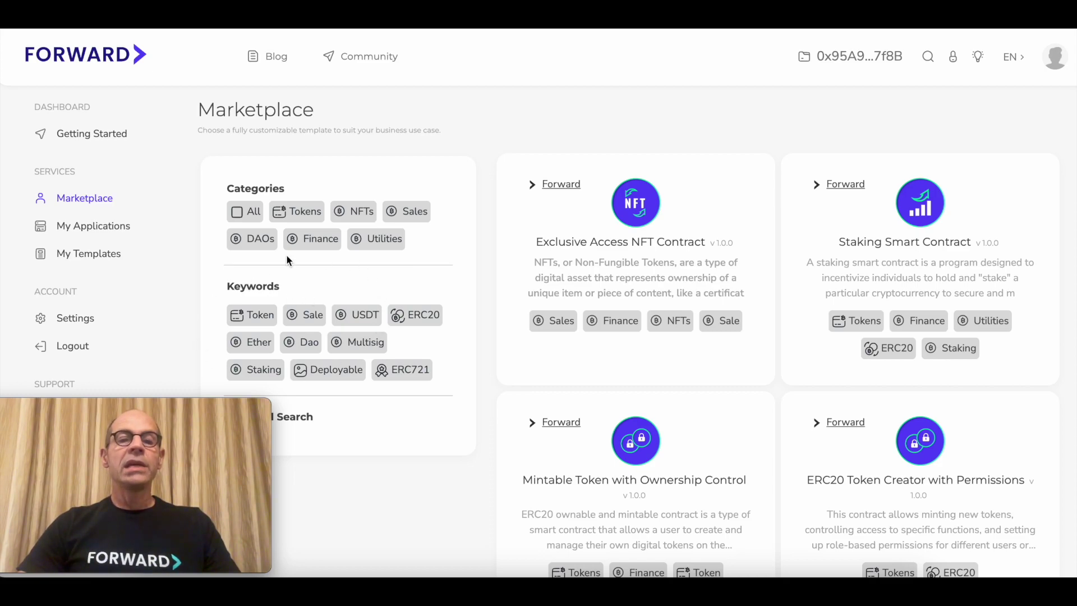
{"action": "scroll", "coordinate": [308, 344], "scroll_direction": "down", "scroll_amount": 2}
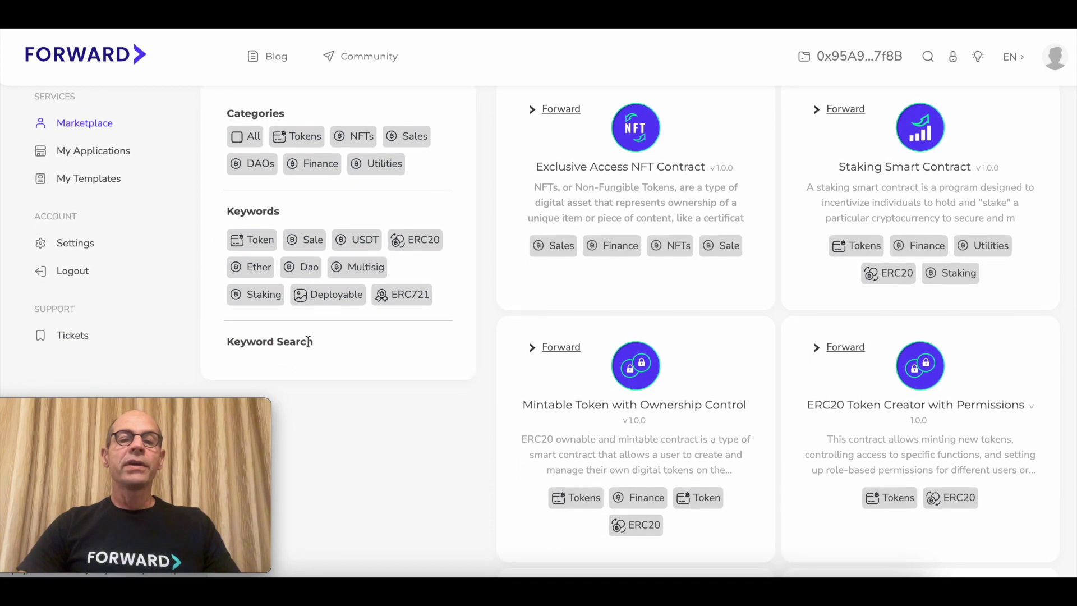
{"action": "scroll", "coordinate": [308, 342], "scroll_direction": "down", "scroll_amount": 1}
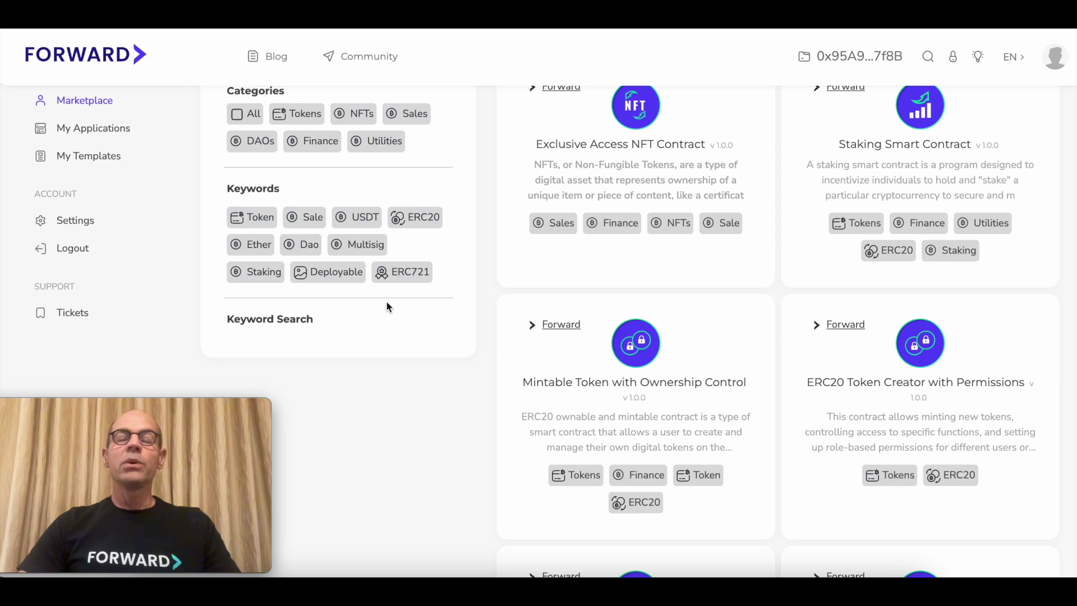
{"action": "scroll", "coordinate": [386, 303], "scroll_direction": "up", "scroll_amount": 3}
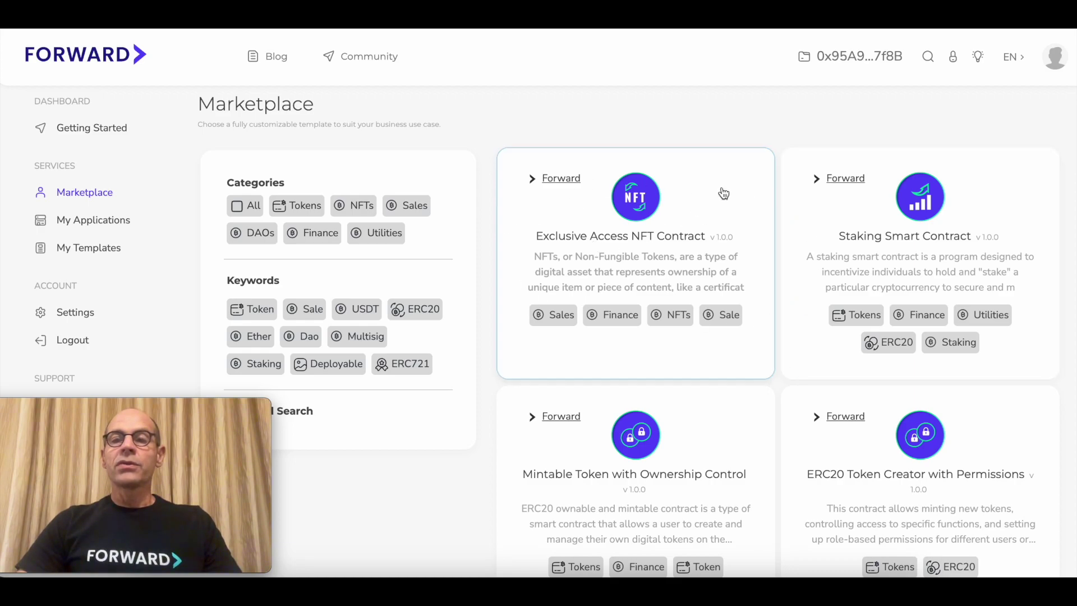
{"action": "scroll", "coordinate": [657, 315], "scroll_direction": "down", "scroll_amount": 5}
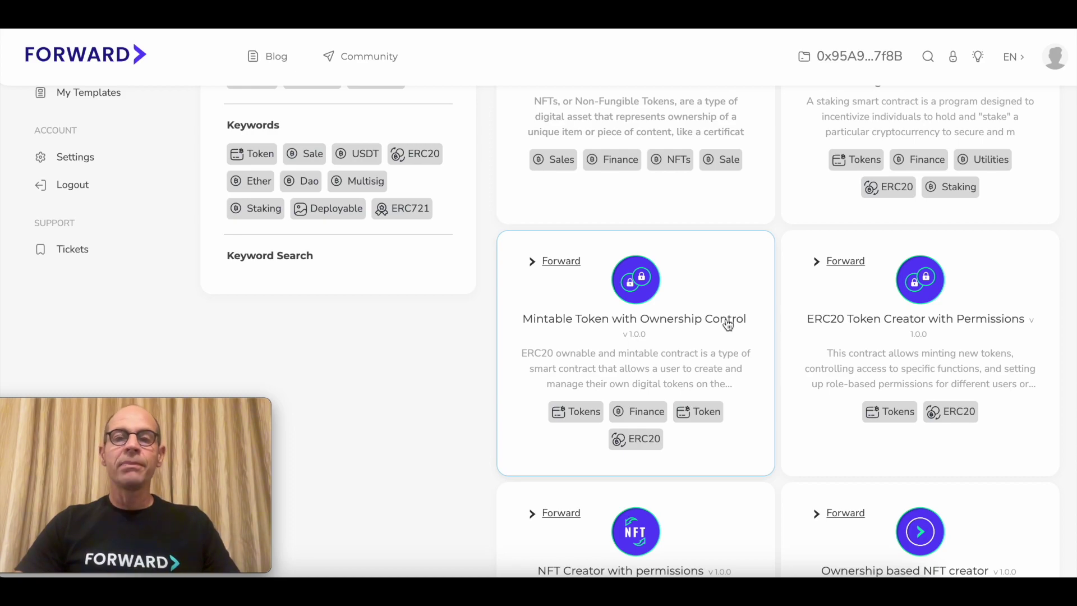
{"action": "left_click", "coordinate": [669, 323]}
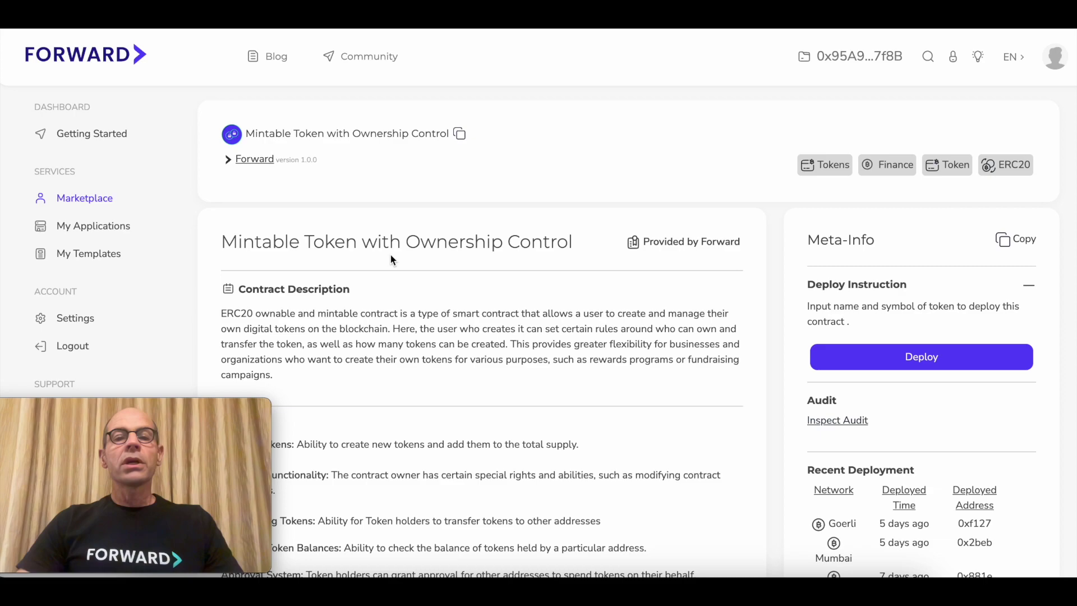
- Review the template's contract description, features, deploy instruction, audit link and recent deployments
{"action": "scroll", "coordinate": [587, 288], "scroll_direction": "down", "scroll_amount": 2}
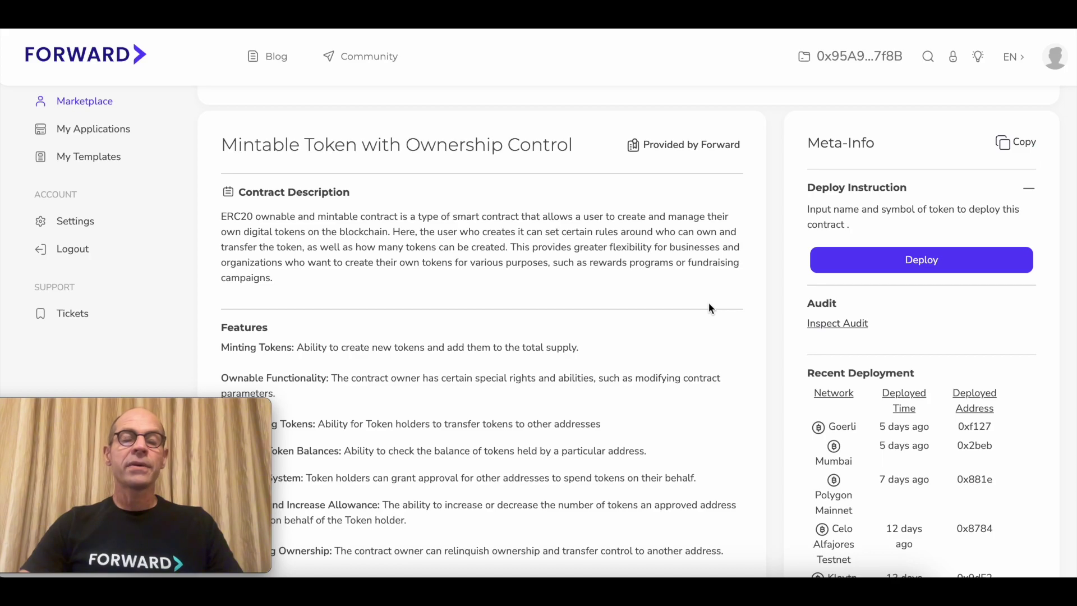
{"action": "scroll", "coordinate": [710, 307], "scroll_direction": "down", "scroll_amount": 2}
{"action": "scroll", "coordinate": [708, 307], "scroll_direction": "down", "scroll_amount": 1}
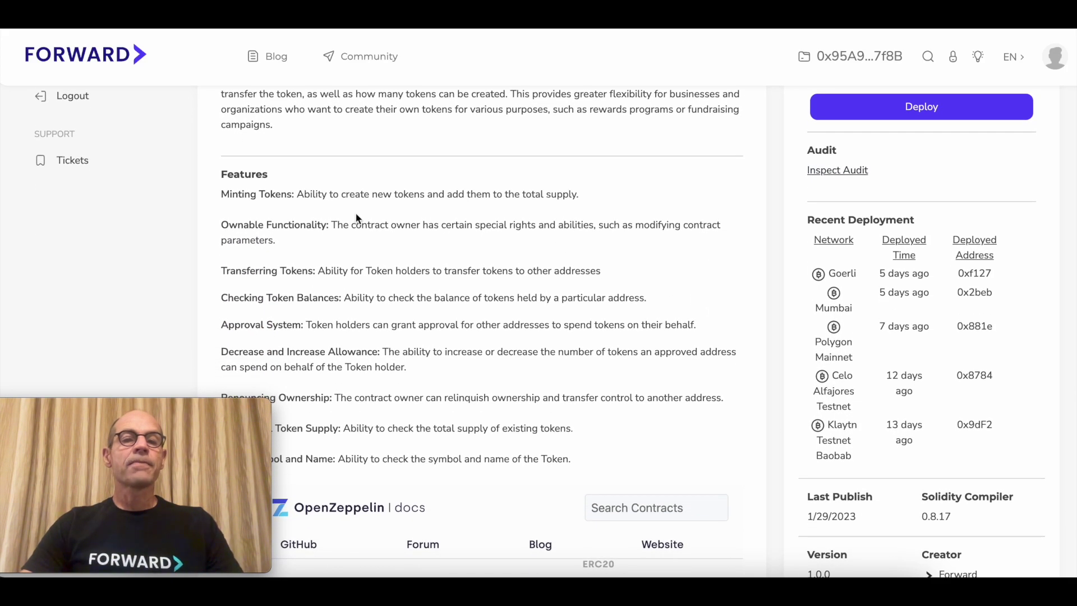
{"action": "scroll", "coordinate": [962, 211], "scroll_direction": "up", "scroll_amount": 3}
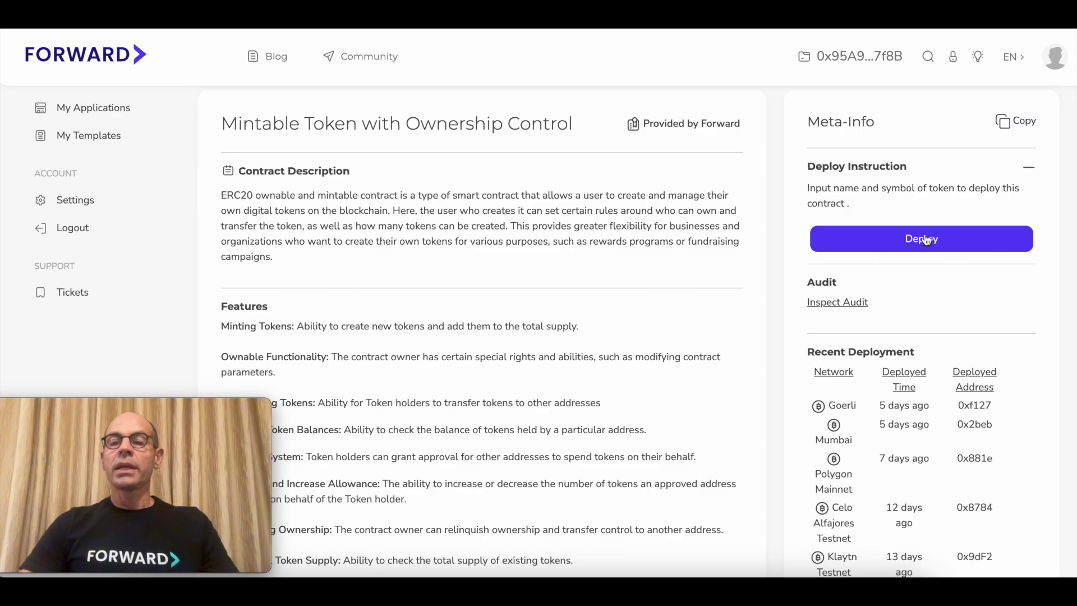
{"action": "scroll", "coordinate": [926, 240], "scroll_direction": "down", "scroll_amount": 2}
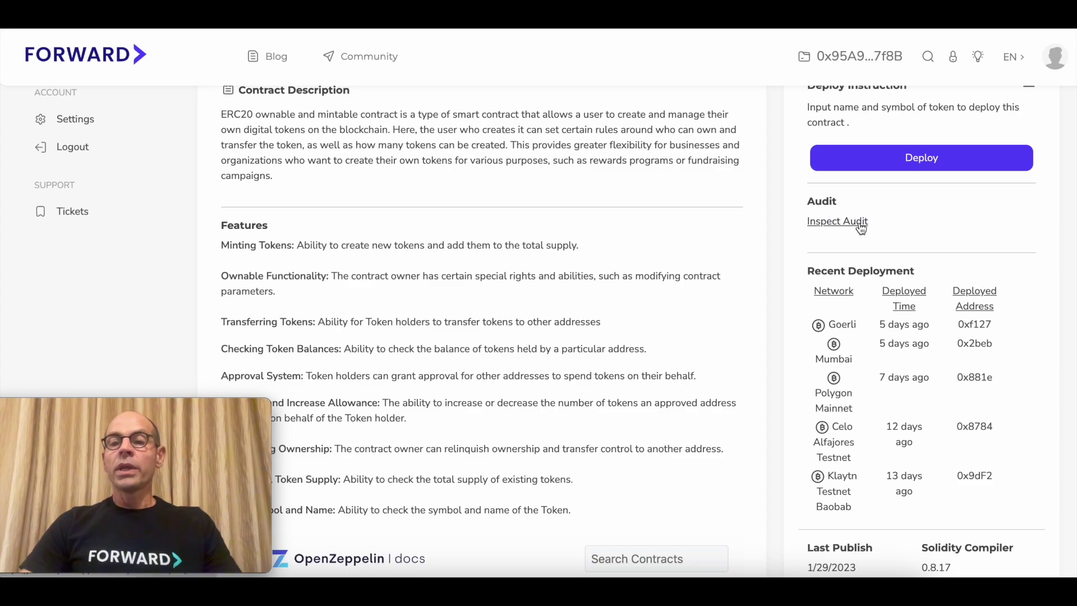
{"action": "scroll", "coordinate": [861, 227], "scroll_direction": "down", "scroll_amount": 1}
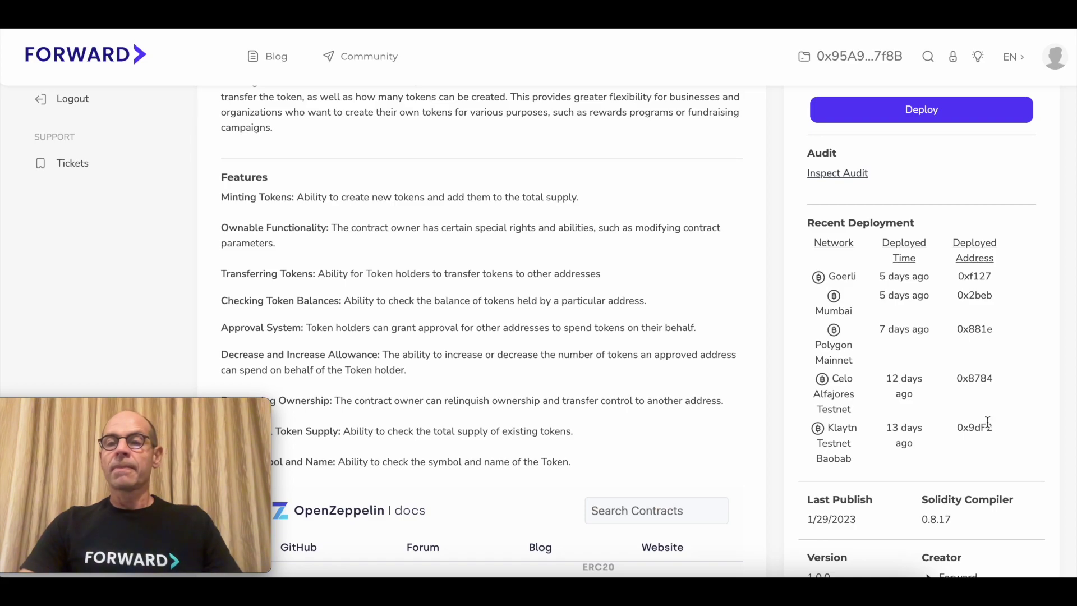
{"action": "scroll", "coordinate": [988, 422], "scroll_direction": "up", "scroll_amount": 4}
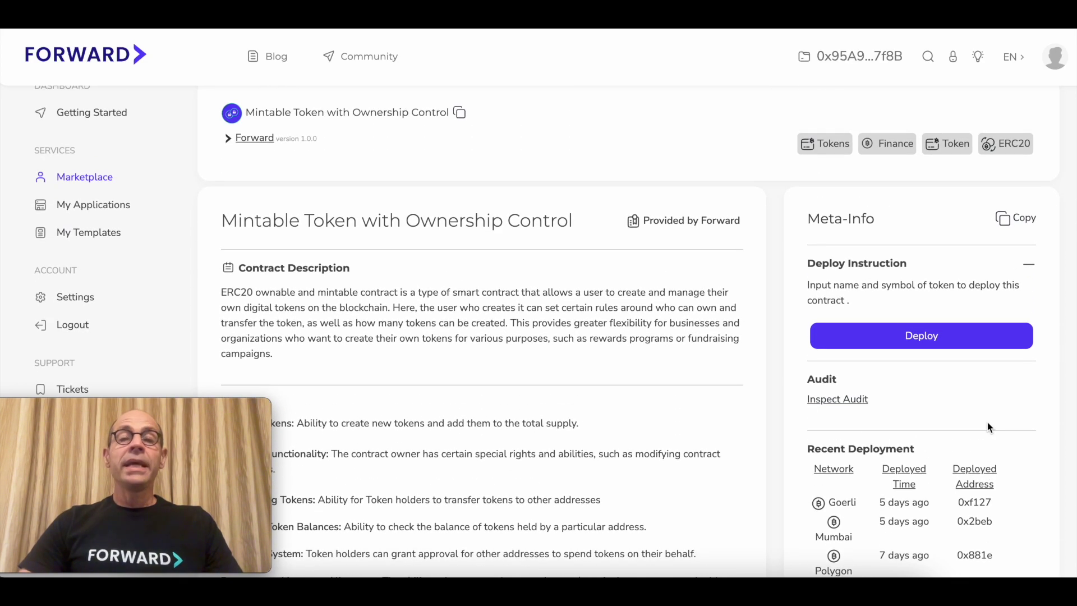
- Start deploying the Mintable Token with Ownership Control template and look over its ERC20 TOKEN page in the editor
{"action": "left_click", "coordinate": [936, 338]}
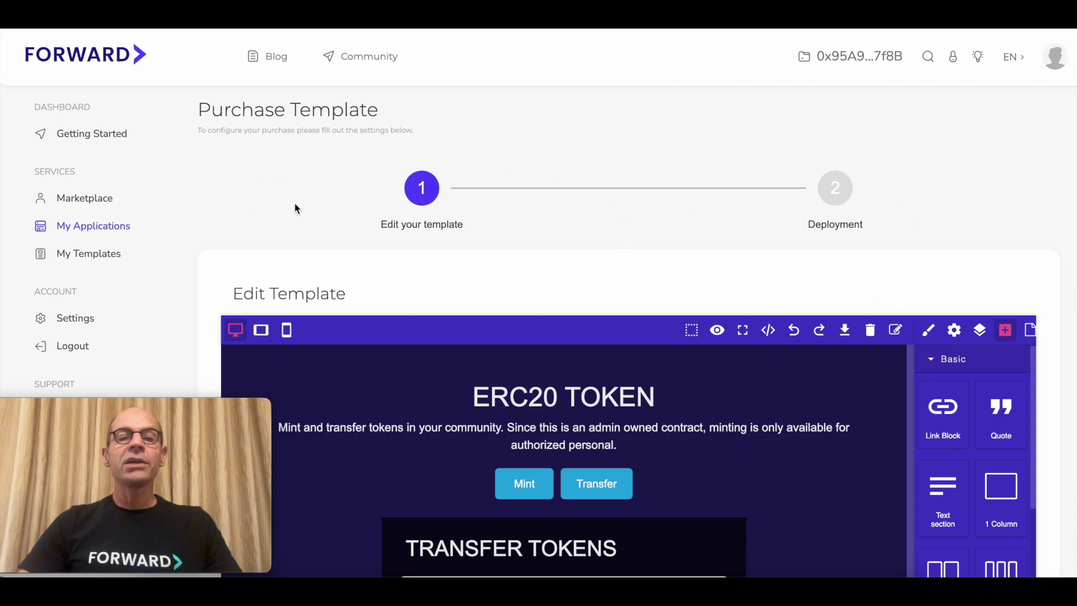
{"action": "scroll", "coordinate": [670, 246], "scroll_direction": "down", "scroll_amount": 3}
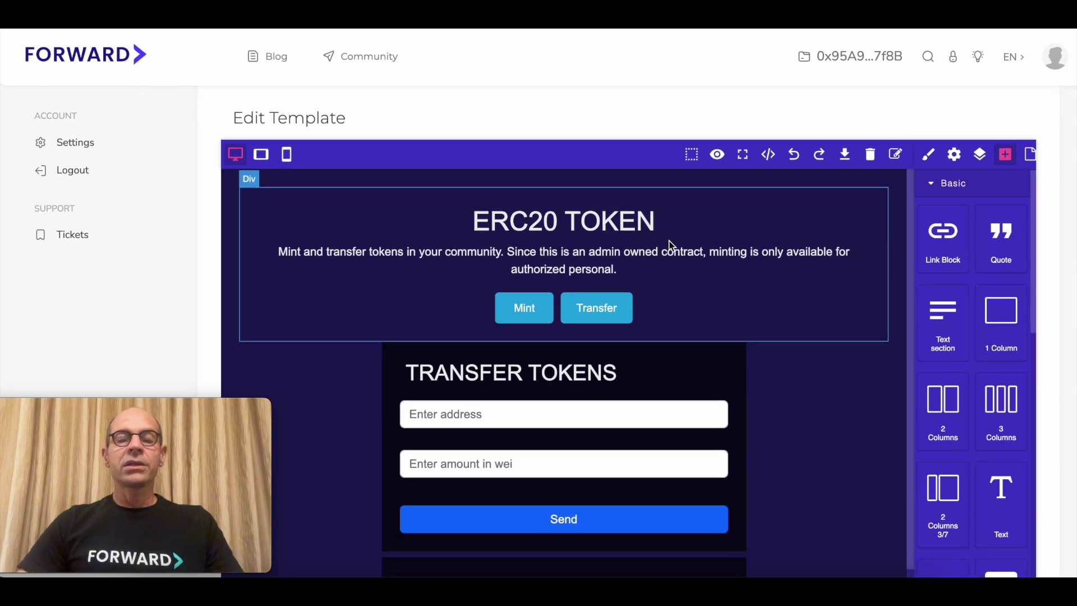
{"action": "scroll", "coordinate": [670, 245], "scroll_direction": "down", "scroll_amount": 2}
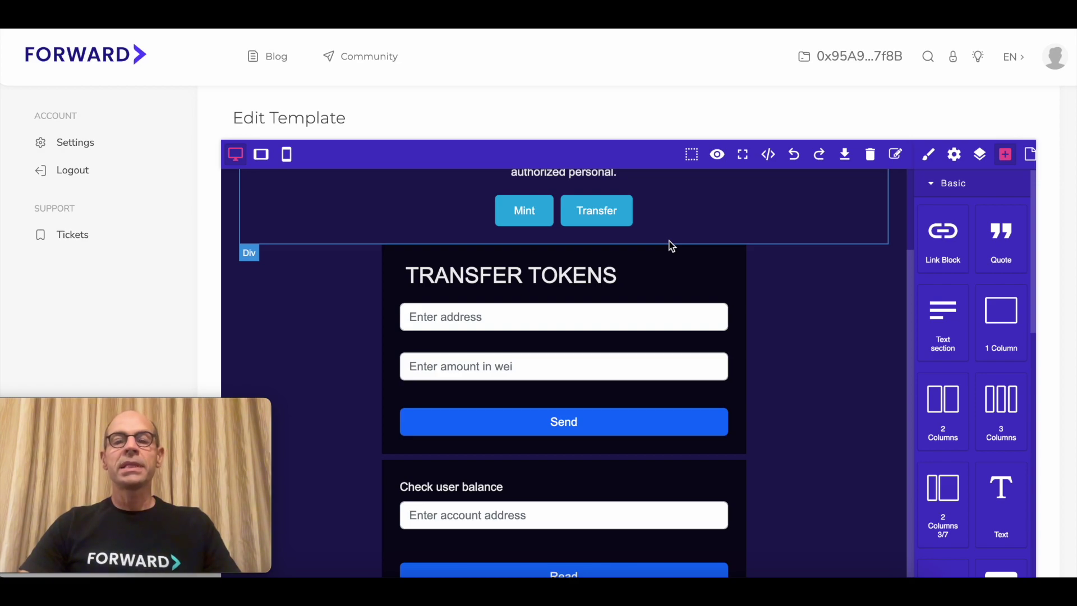
{"action": "scroll", "coordinate": [671, 246], "scroll_direction": "up", "scroll_amount": 2}
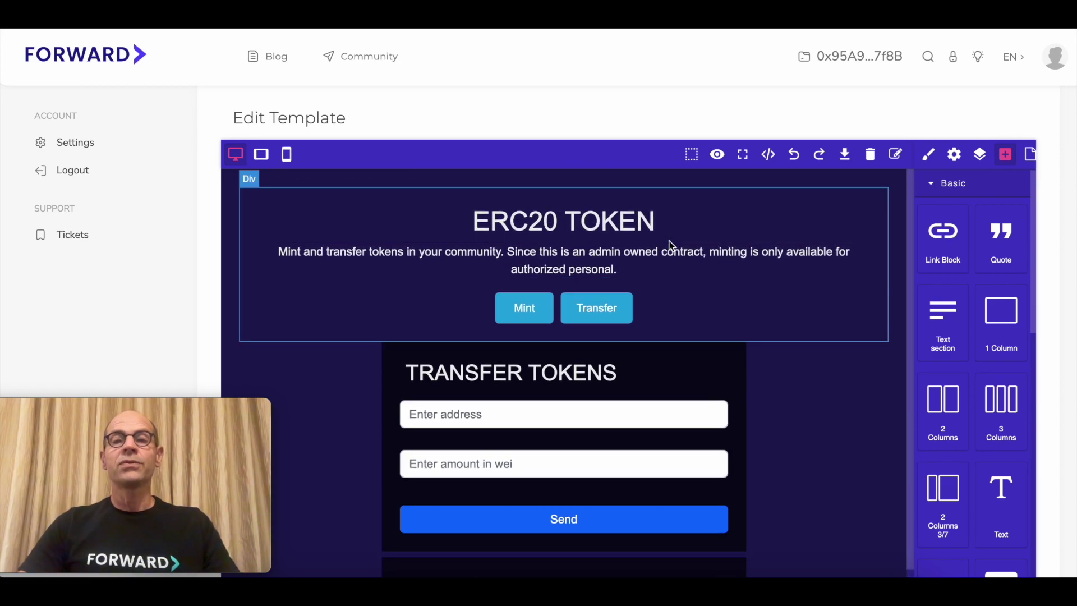
- Look through the editor's style options, component settings, layers and available blocks
{"action": "left_click", "coordinate": [929, 158]}
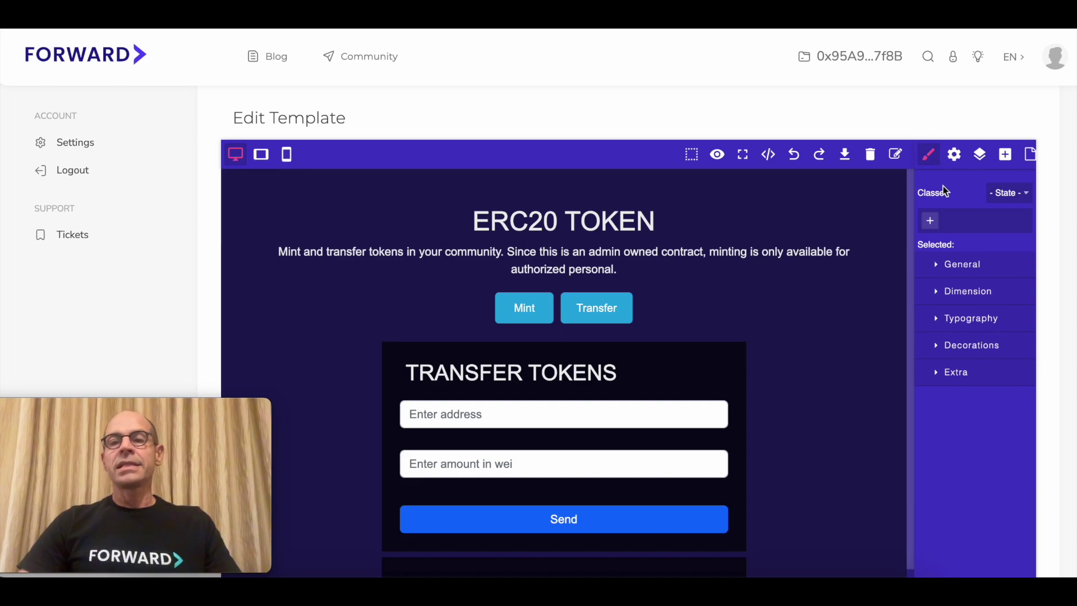
{"action": "left_click", "coordinate": [956, 160]}
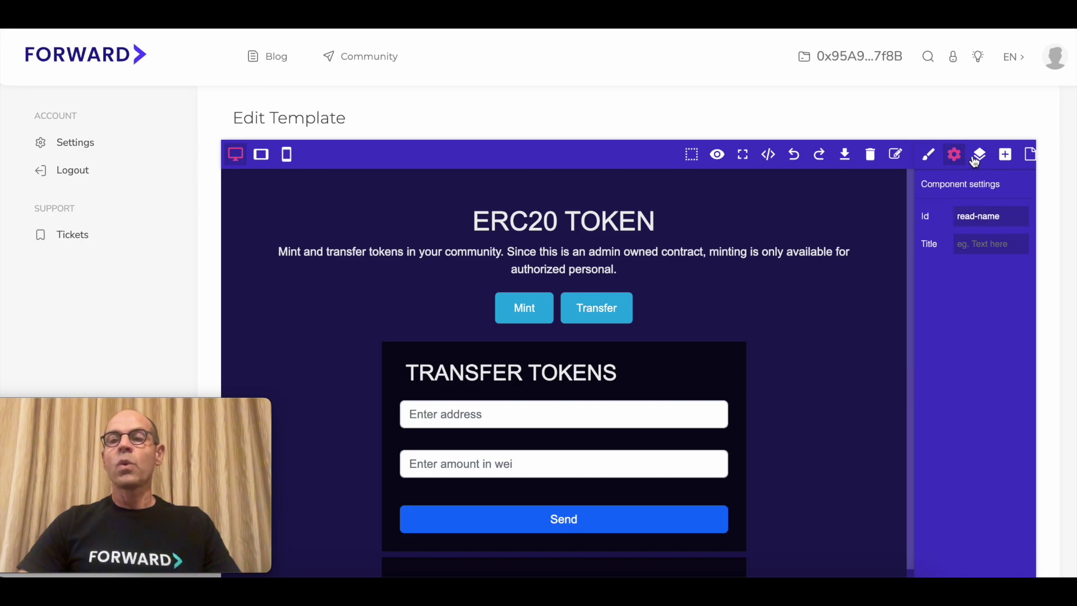
{"action": "left_click", "coordinate": [976, 159]}
{"action": "left_click", "coordinate": [1006, 161]}
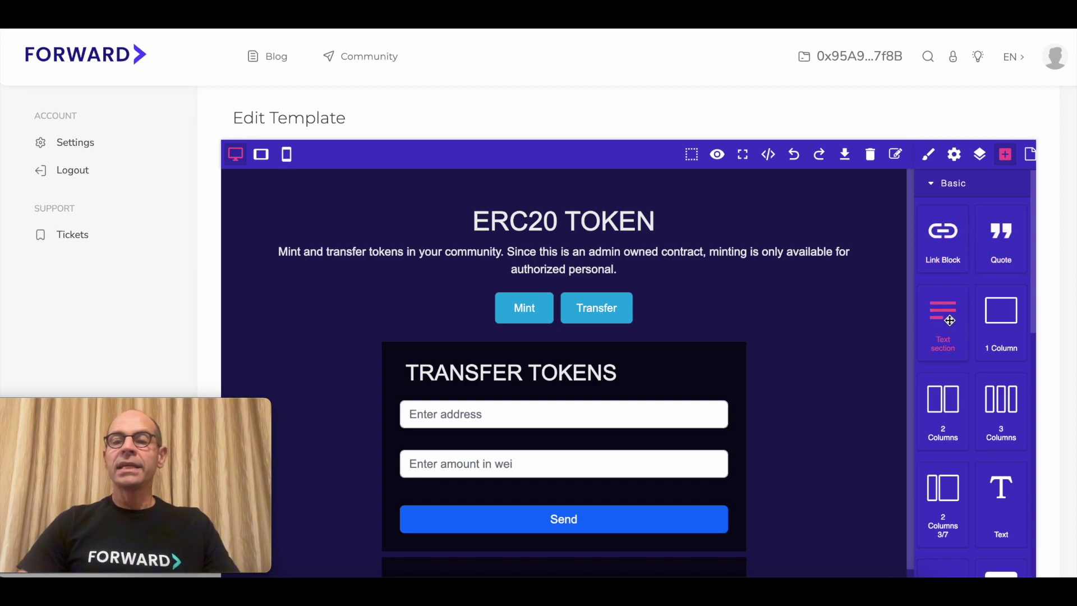
- Browse the available Basic, Extra and Contract Integration blocks for the page
{"action": "scroll", "coordinate": [949, 321], "scroll_direction": "down", "scroll_amount": 1}
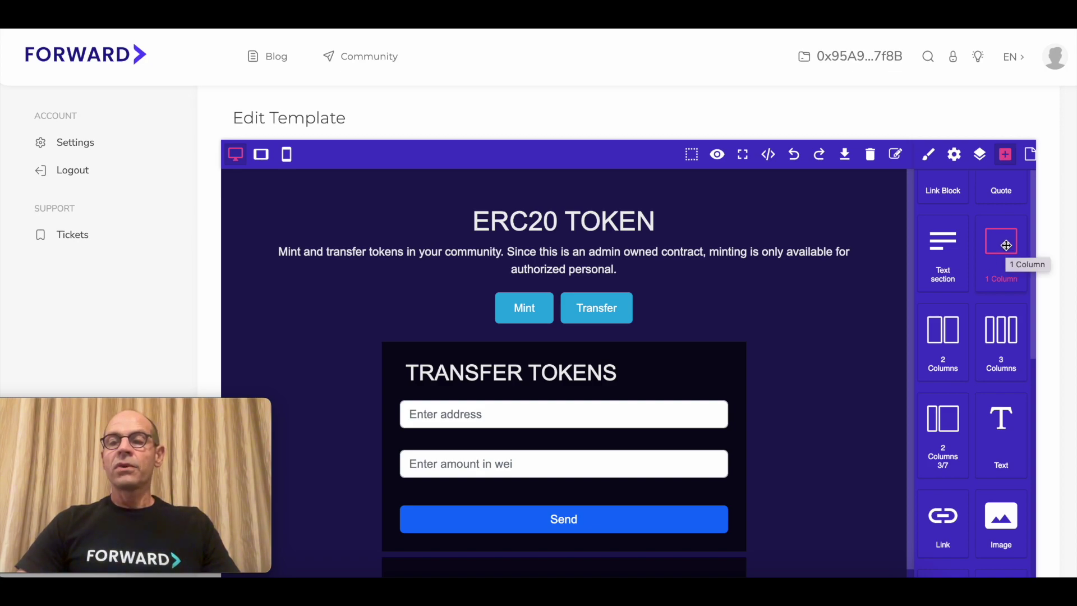
{"action": "scroll", "coordinate": [993, 341], "scroll_direction": "down", "scroll_amount": 1}
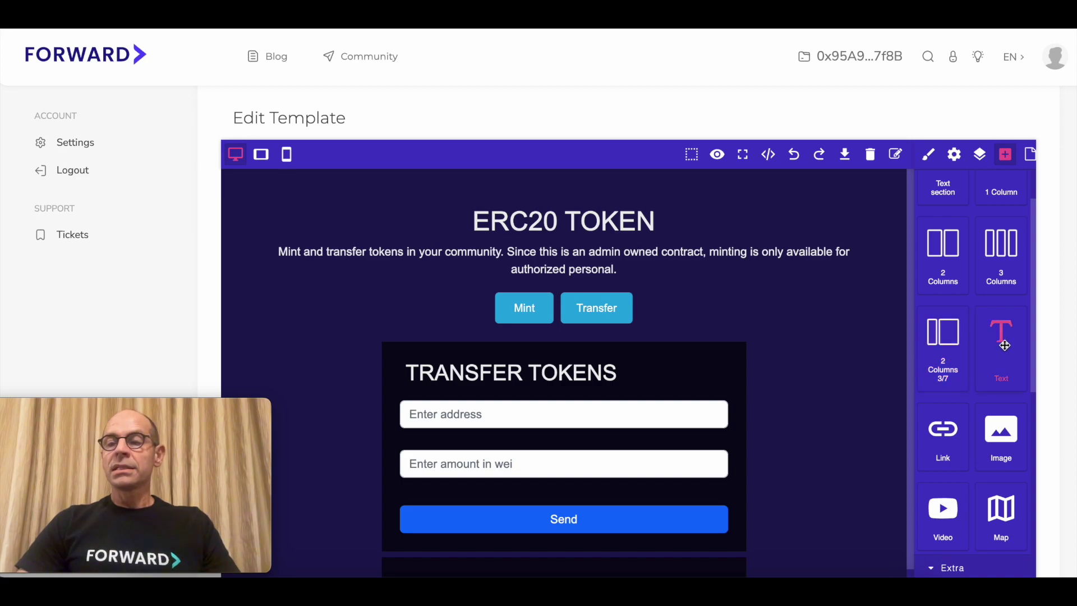
{"action": "scroll", "coordinate": [1003, 339], "scroll_direction": "down", "scroll_amount": 1}
{"action": "scroll", "coordinate": [1002, 337], "scroll_direction": "down", "scroll_amount": 1}
{"action": "scroll", "coordinate": [1005, 353], "scroll_direction": "down", "scroll_amount": 1}
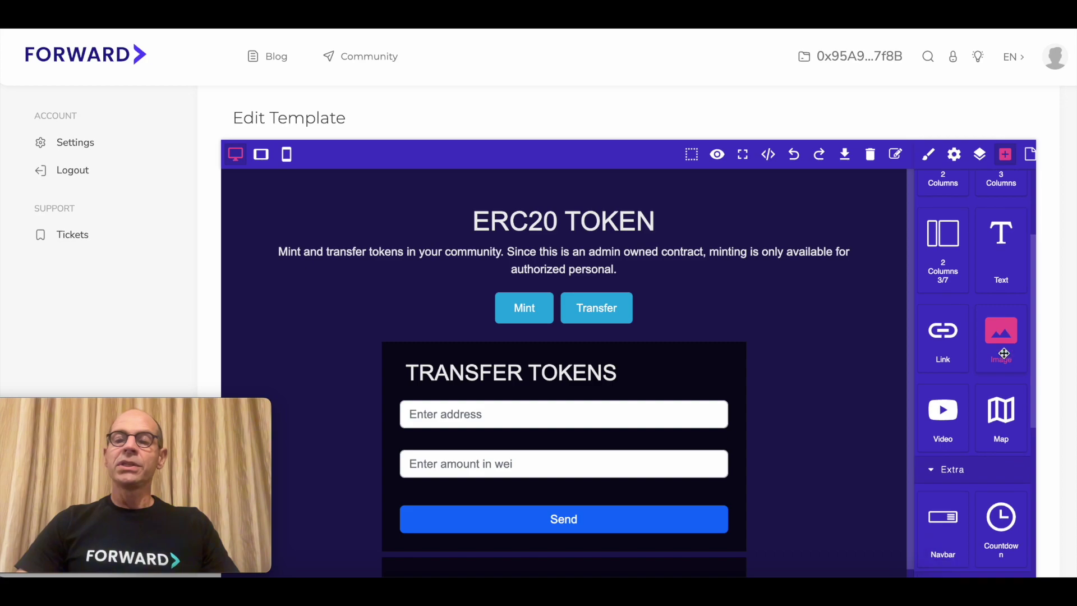
{"action": "scroll", "coordinate": [1001, 362], "scroll_direction": "down", "scroll_amount": 2}
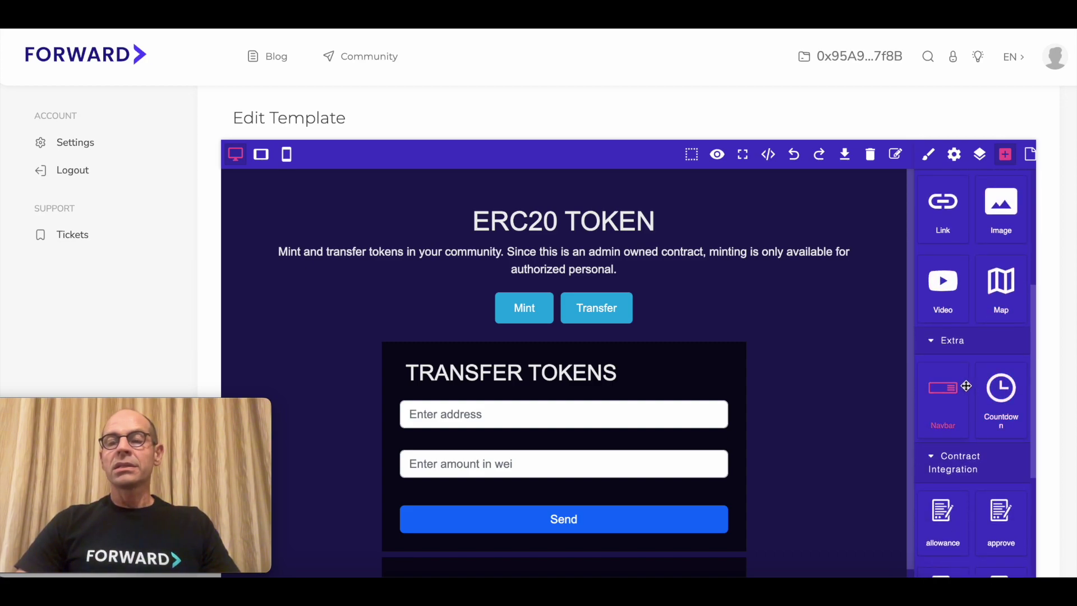
{"action": "scroll", "coordinate": [965, 385], "scroll_direction": "down", "scroll_amount": 3}
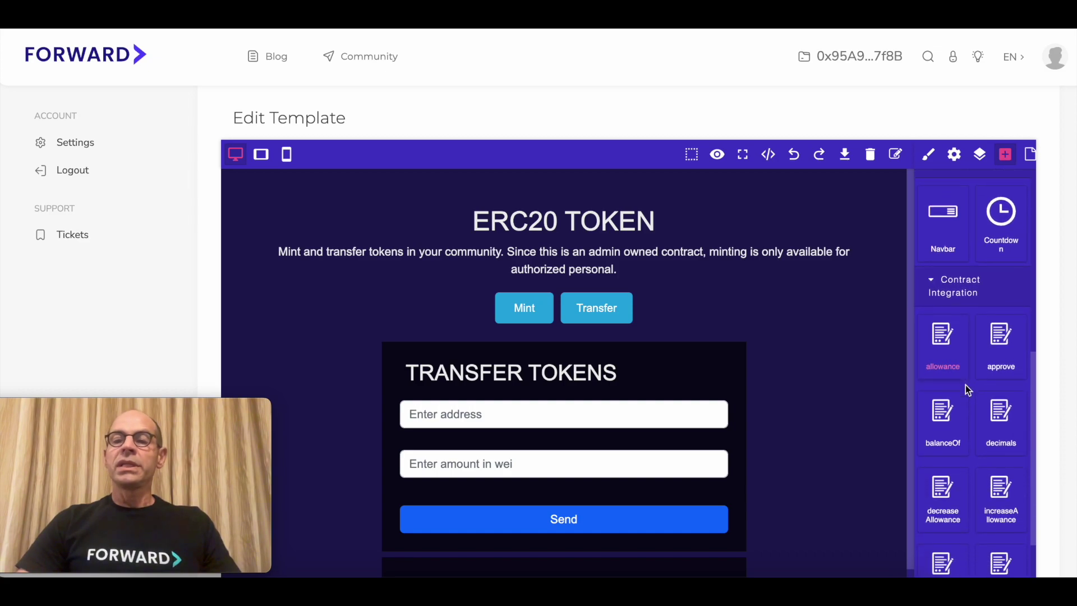
{"action": "scroll", "coordinate": [965, 365], "scroll_direction": "down", "scroll_amount": 3}
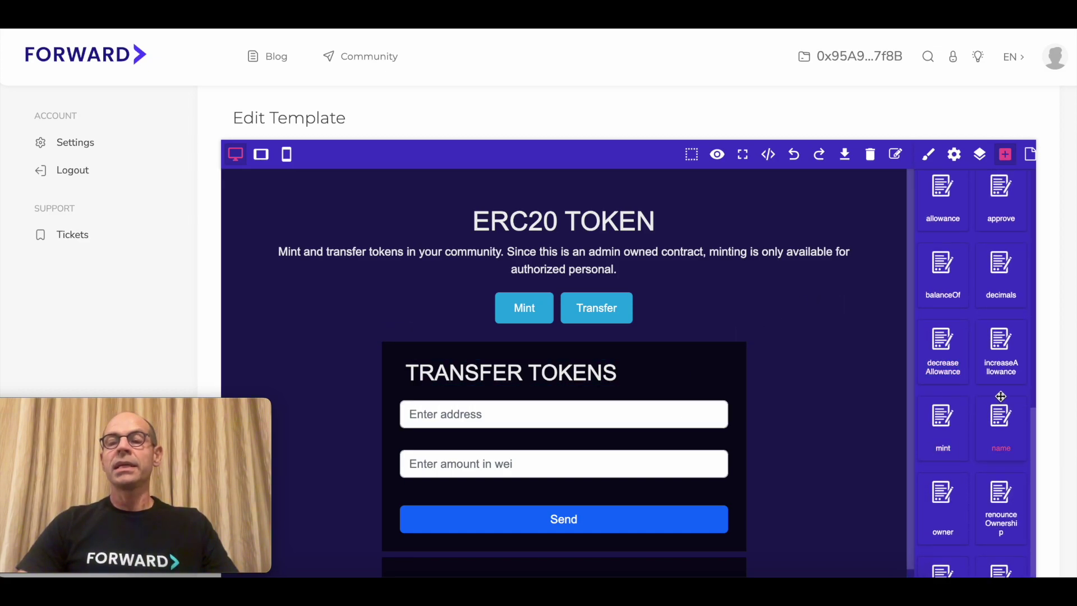
{"action": "scroll", "coordinate": [996, 382], "scroll_direction": "up", "scroll_amount": 8}
{"action": "scroll", "coordinate": [986, 362], "scroll_direction": "up", "scroll_amount": 5}
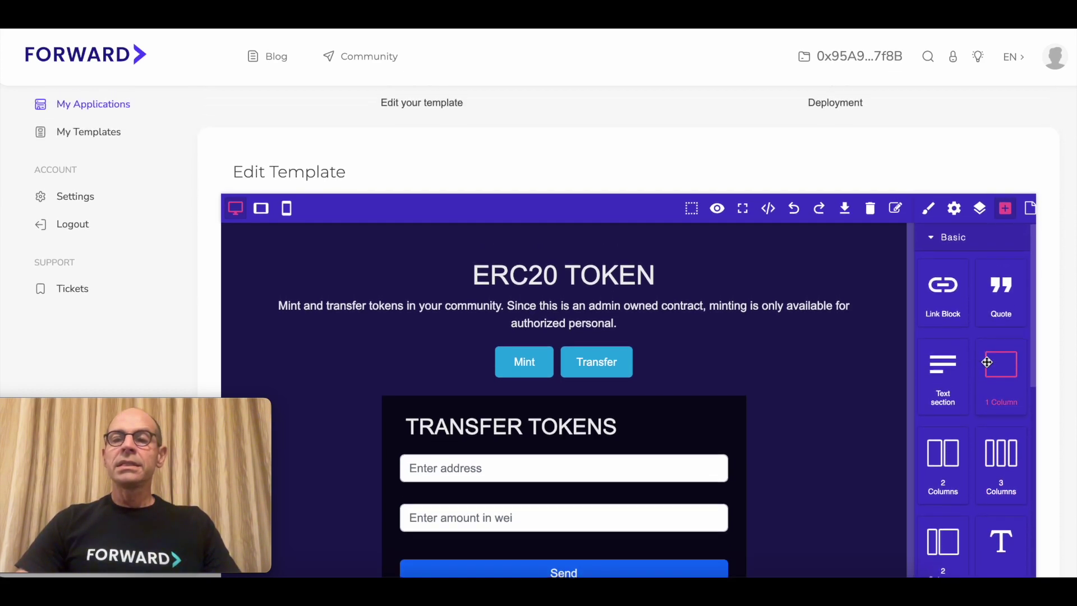
- Insert a text section between the ERC20 TOKEN header and the TRANSFER TOKENS form, and delete its placeholder title
{"action": "scroll", "coordinate": [987, 362], "scroll_direction": "up", "scroll_amount": 2}
{"action": "scroll", "coordinate": [986, 362], "scroll_direction": "down", "scroll_amount": 2}
{"action": "scroll", "coordinate": [981, 244], "scroll_direction": "down", "scroll_amount": 2}
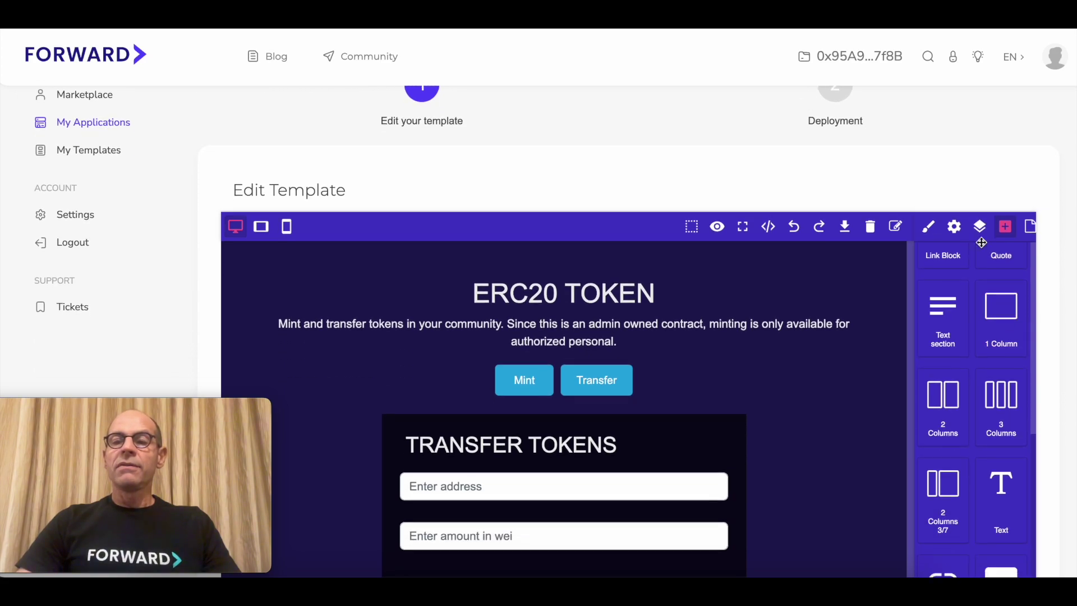
{"action": "scroll", "coordinate": [981, 244], "scroll_direction": "down", "scroll_amount": 3}
{"action": "scroll", "coordinate": [965, 224], "scroll_direction": "up", "scroll_amount": 2}
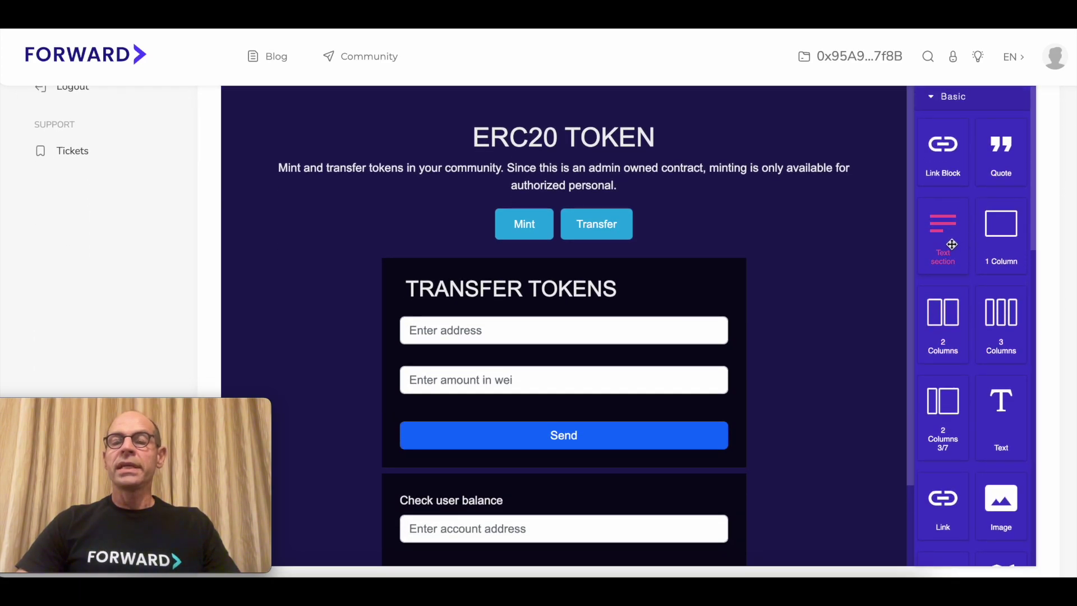
{"action": "left_click_drag", "start_coordinate": [952, 245], "coordinate": [732, 267]}
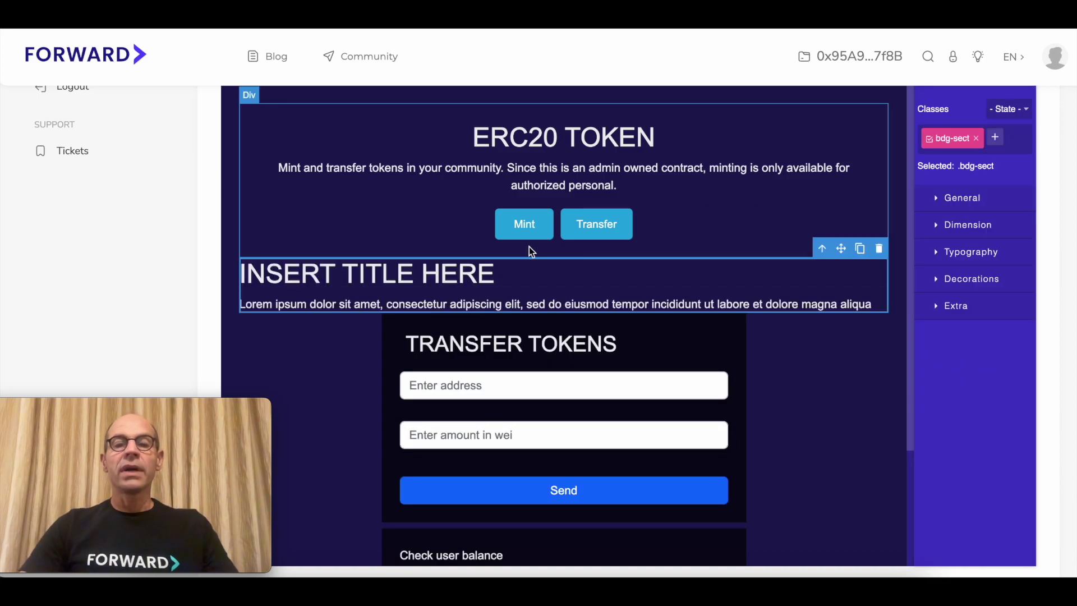
{"action": "left_click", "coordinate": [509, 272]}
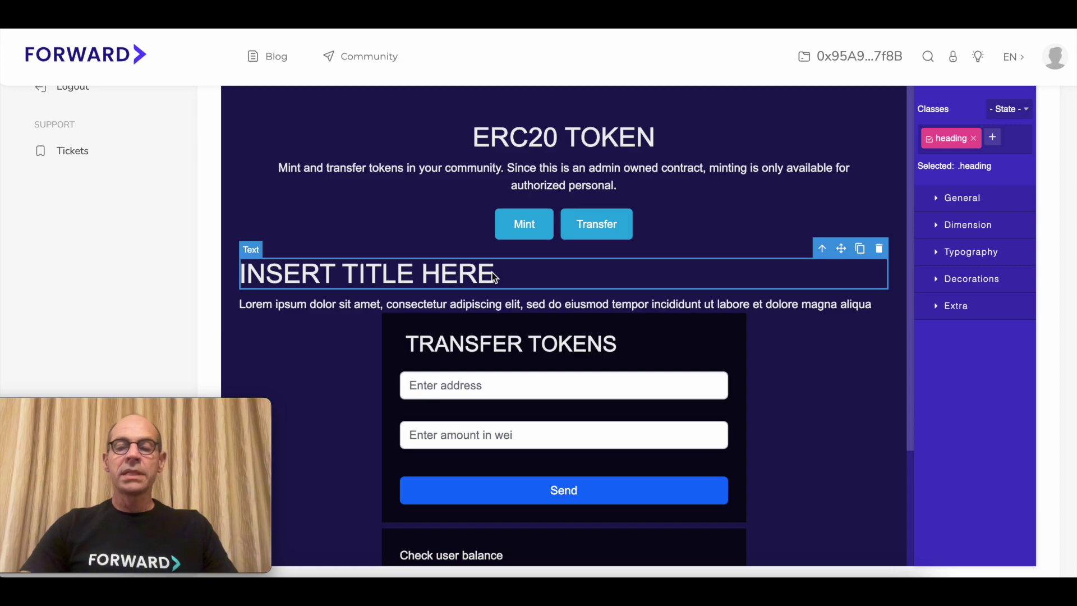
{"action": "key", "text": "Delete"}
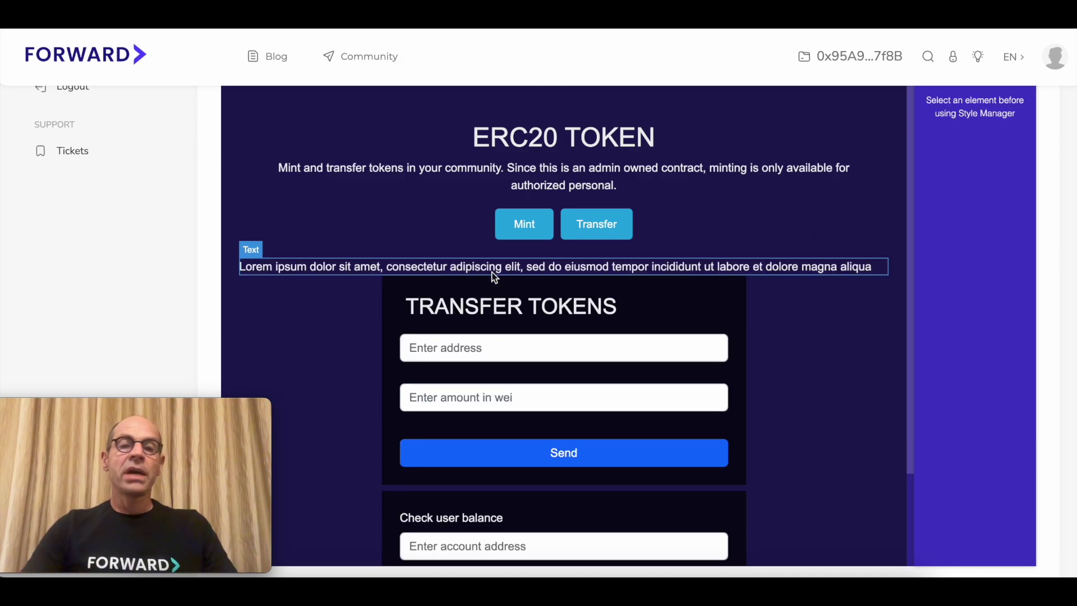
- Set the background color of the page's main block to red (#e61414)
{"action": "scroll", "coordinate": [783, 355], "scroll_direction": "down", "scroll_amount": 5}
{"action": "scroll", "coordinate": [783, 355], "scroll_direction": "up", "scroll_amount": 8}
{"action": "scroll", "coordinate": [784, 355], "scroll_direction": "up", "scroll_amount": 1}
{"action": "left_click", "coordinate": [929, 208]}
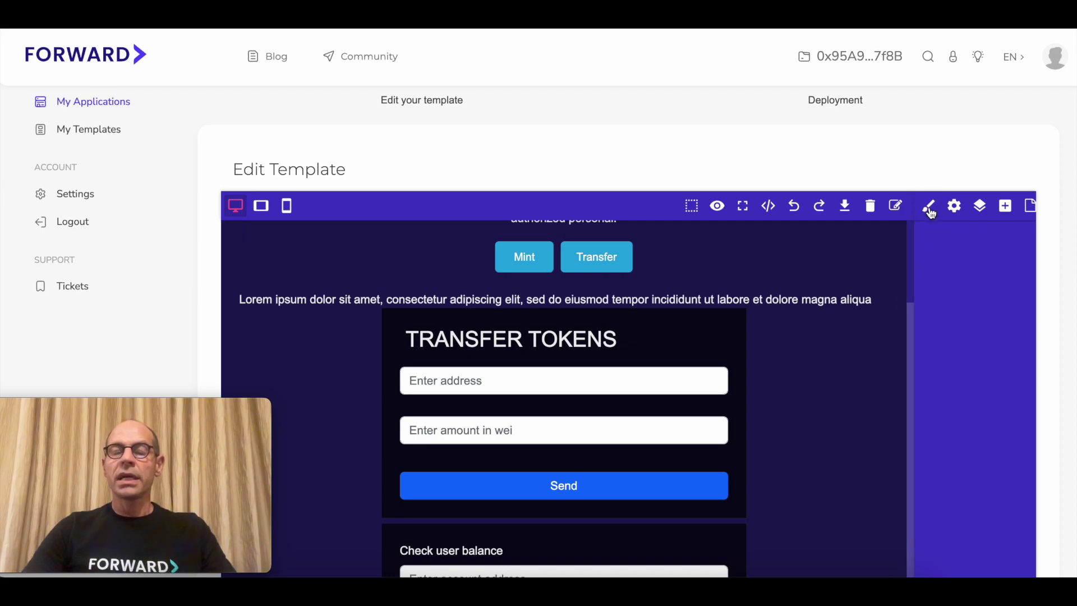
{"action": "left_click", "coordinate": [889, 346]}
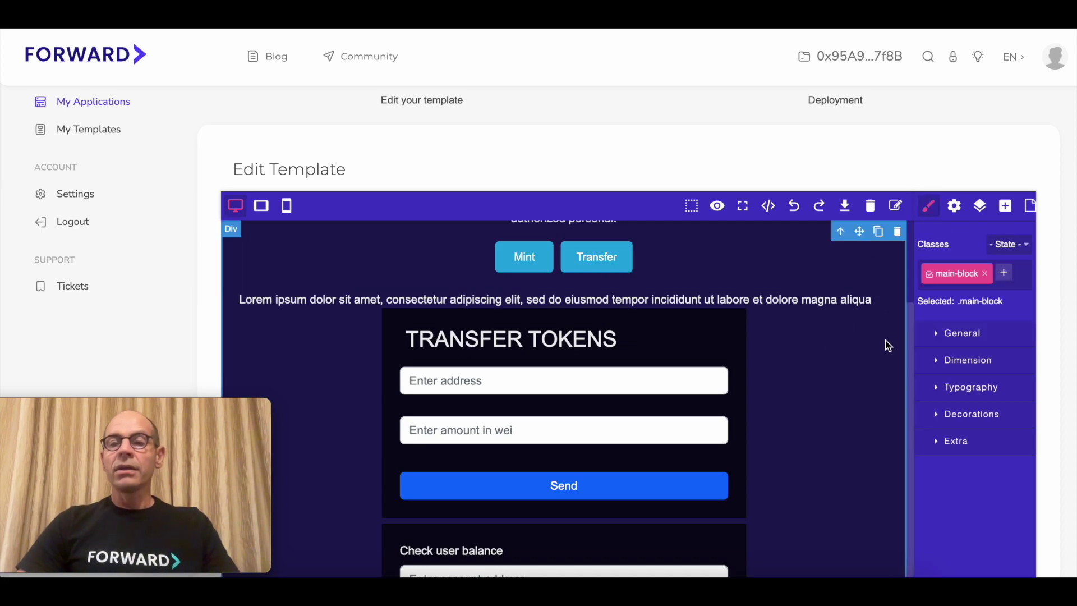
{"action": "left_click", "coordinate": [985, 419]}
{"action": "left_click", "coordinate": [1020, 467]}
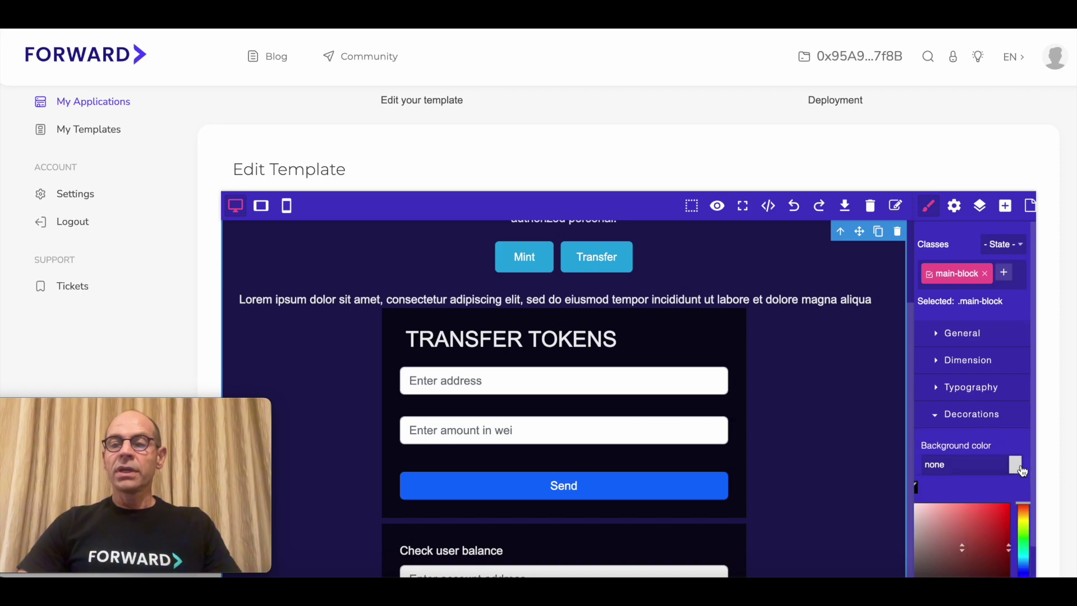
{"action": "left_click", "coordinate": [1000, 513]}
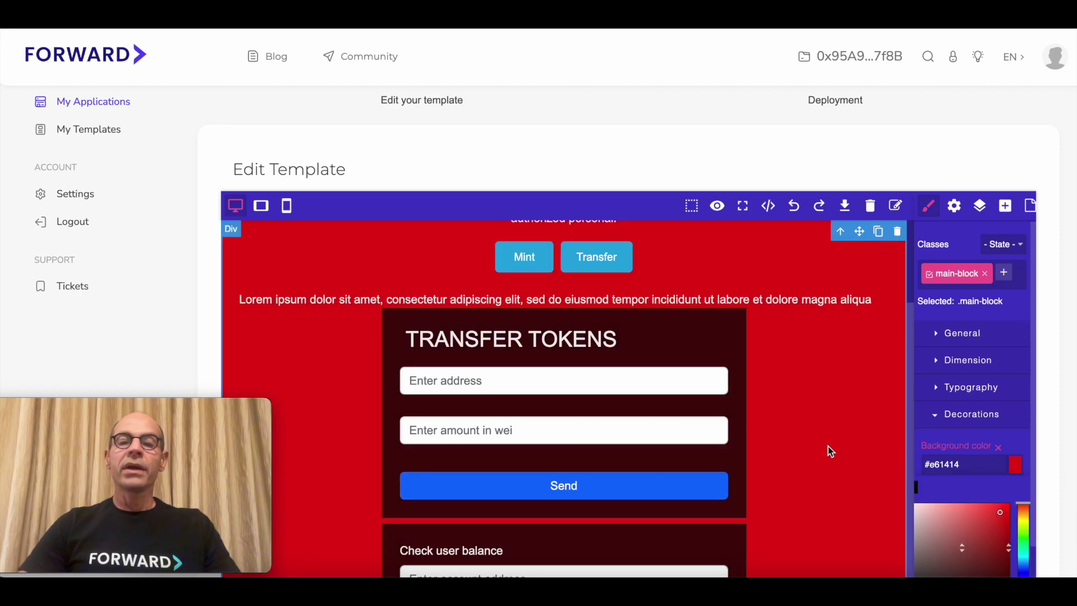
- Change the main block's background color to bright green (#14e687)
{"action": "scroll", "coordinate": [828, 446], "scroll_direction": "down", "scroll_amount": 1}
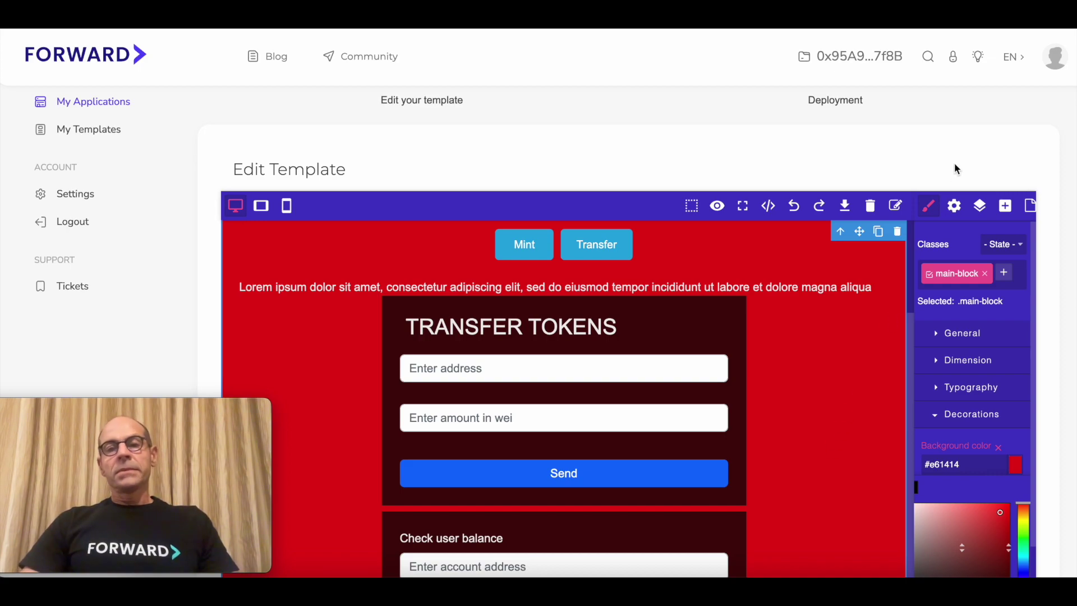
{"action": "scroll", "coordinate": [956, 168], "scroll_direction": "down", "scroll_amount": 5}
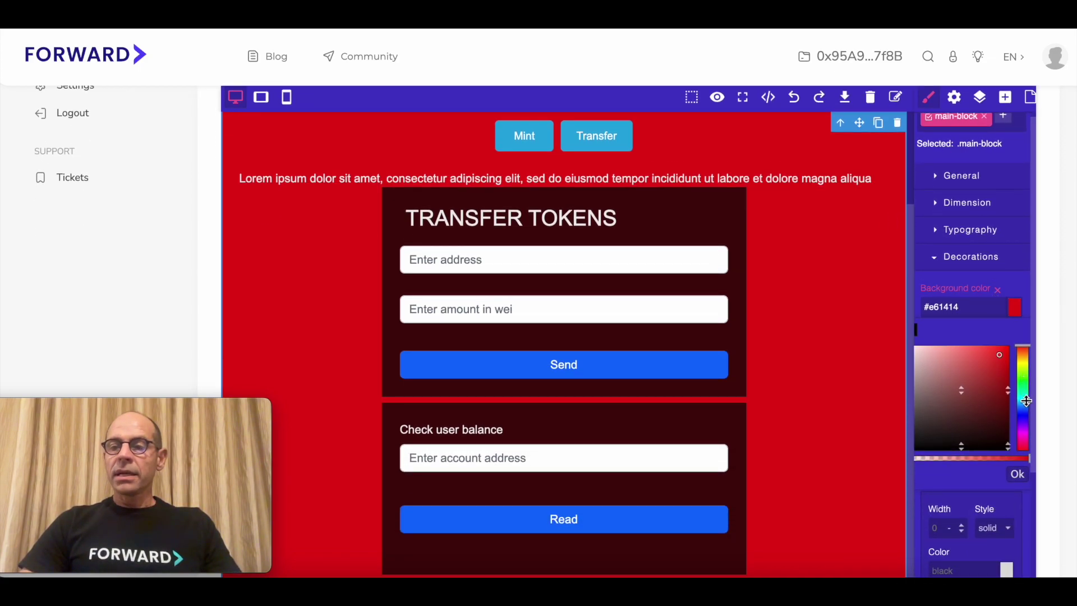
{"action": "left_click", "coordinate": [1024, 390]}
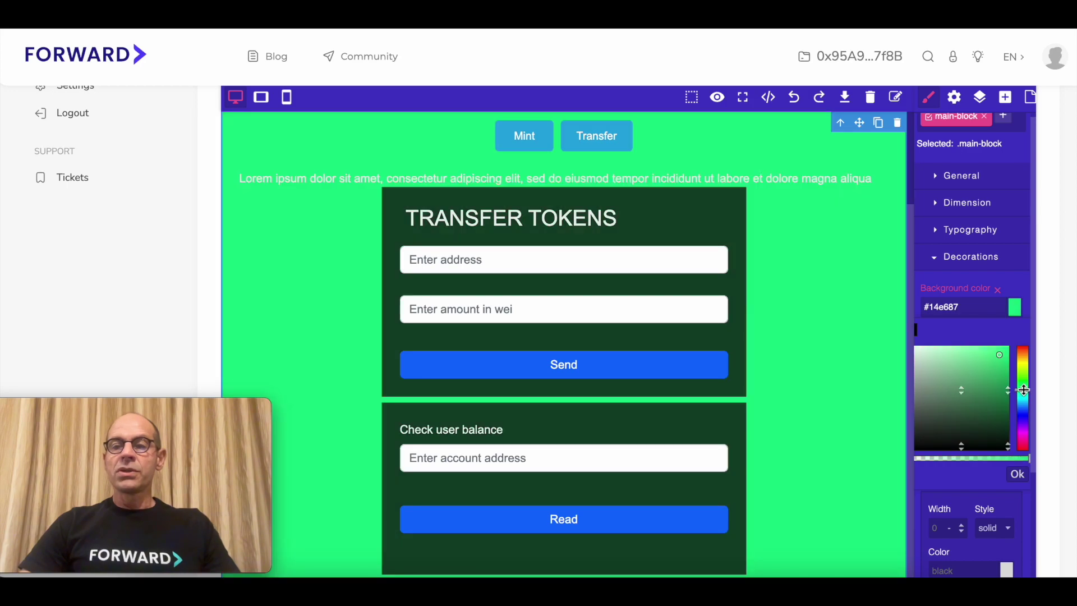
{"action": "scroll", "coordinate": [813, 330], "scroll_direction": "down", "scroll_amount": 1}
{"action": "scroll", "coordinate": [815, 335], "scroll_direction": "down", "scroll_amount": 3}
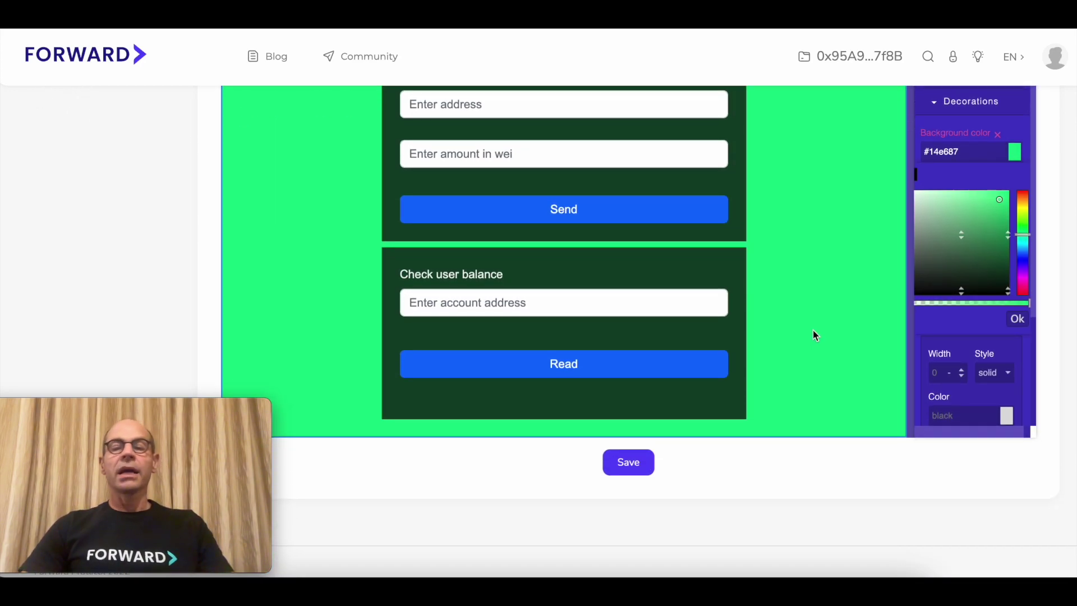
- Delete the Lorem ipsum placeholder paragraph between the Mint and Transfer buttons and the TRANSFER TOKENS form
{"action": "scroll", "coordinate": [816, 335], "scroll_direction": "up", "scroll_amount": 2}
{"action": "scroll", "coordinate": [815, 335], "scroll_direction": "up", "scroll_amount": 1}
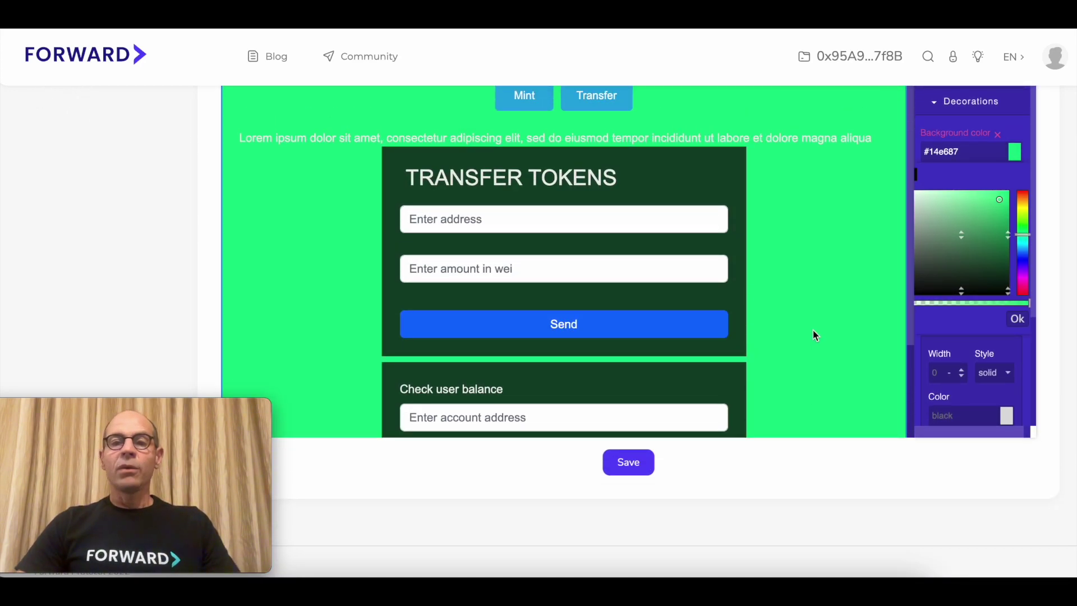
{"action": "scroll", "coordinate": [815, 335], "scroll_direction": "up", "scroll_amount": 2}
{"action": "left_click", "coordinate": [814, 214]}
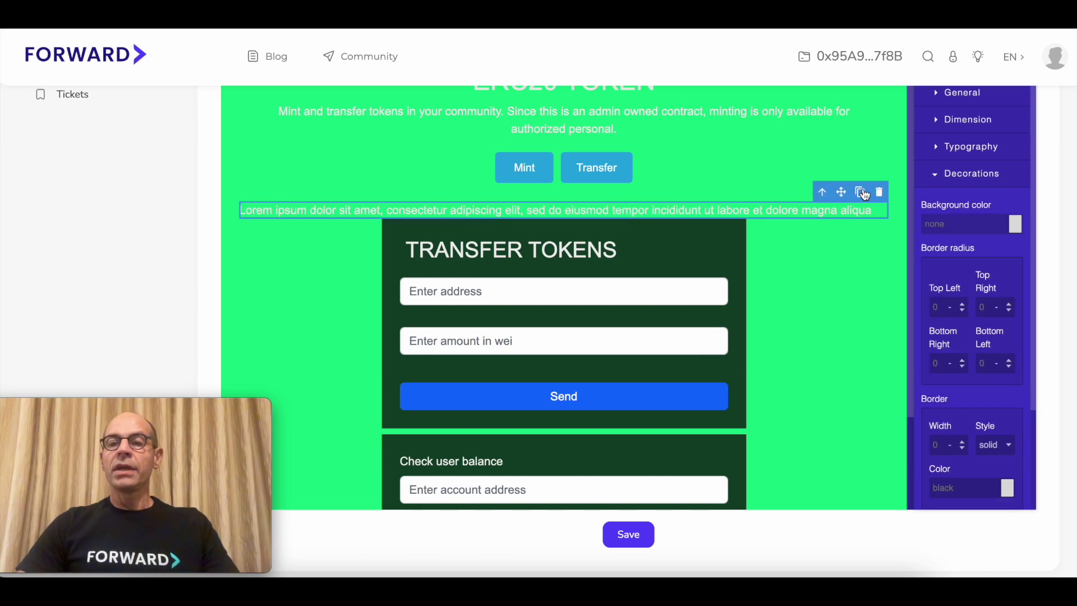
{"action": "scroll", "coordinate": [863, 188], "scroll_direction": "up", "scroll_amount": 5}
{"action": "left_click", "coordinate": [1004, 245]}
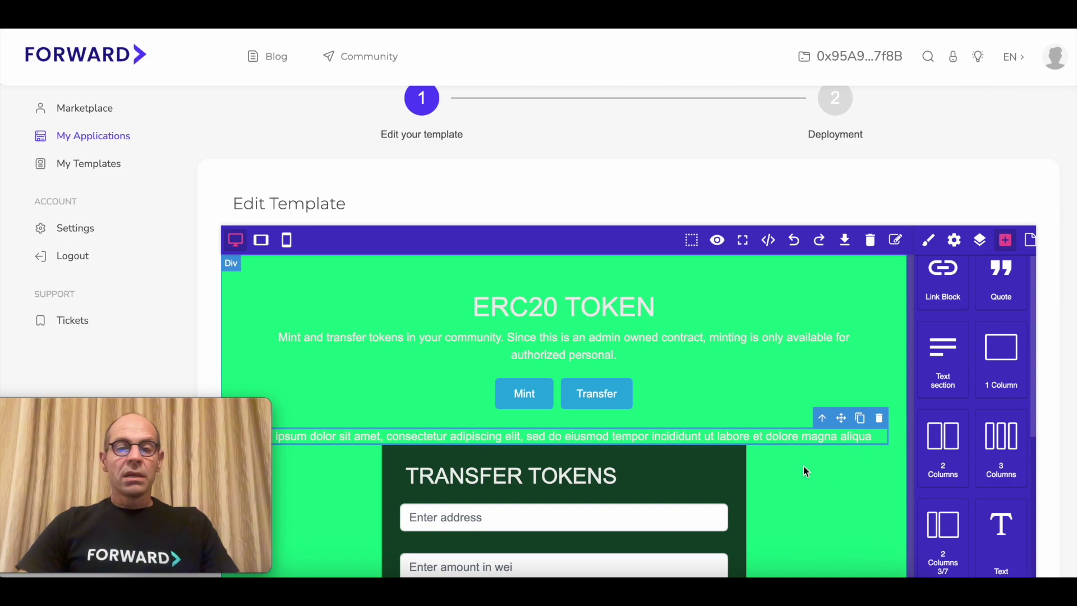
{"action": "left_click", "coordinate": [868, 456]}
{"action": "left_click", "coordinate": [861, 433]}
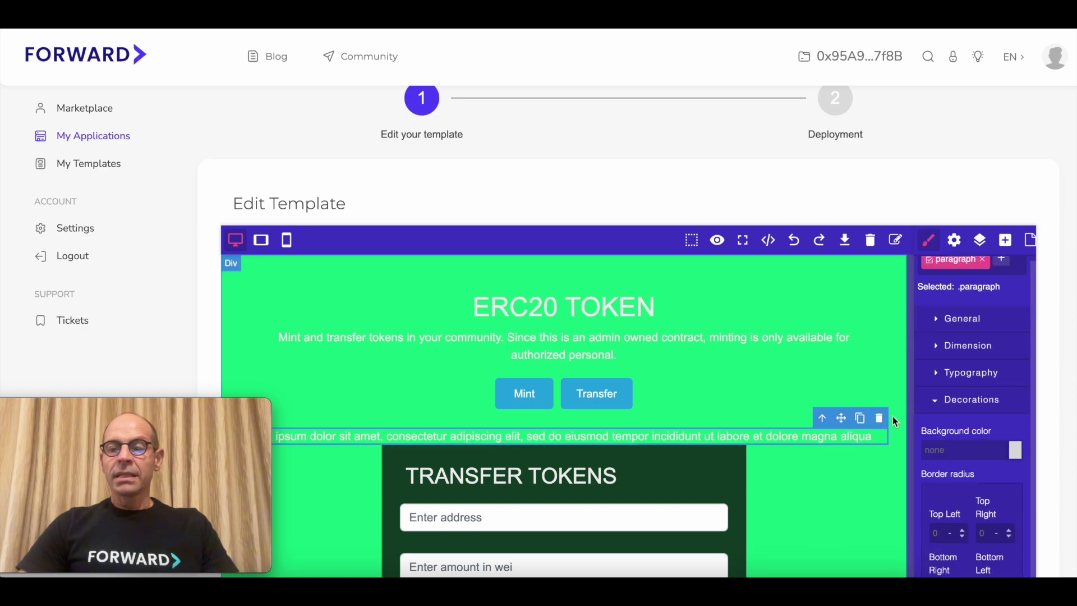
{"action": "left_click", "coordinate": [880, 418]}
- Set the main block's background color to blue (#2714e6)
{"action": "scroll", "coordinate": [884, 420], "scroll_direction": "down", "scroll_amount": 3}
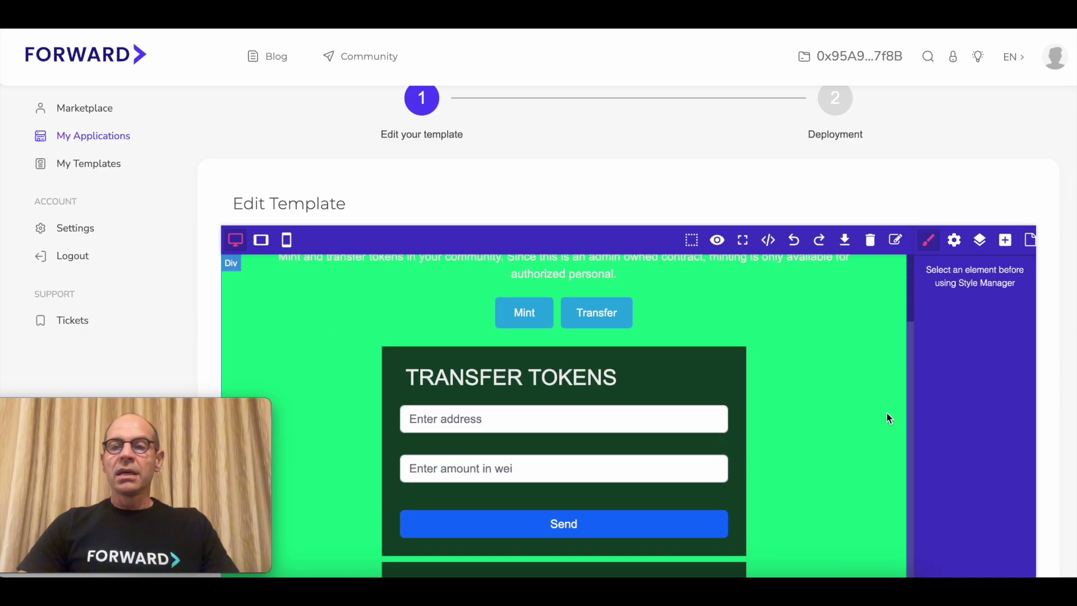
{"action": "left_click", "coordinate": [849, 349]}
{"action": "left_click", "coordinate": [1015, 499]}
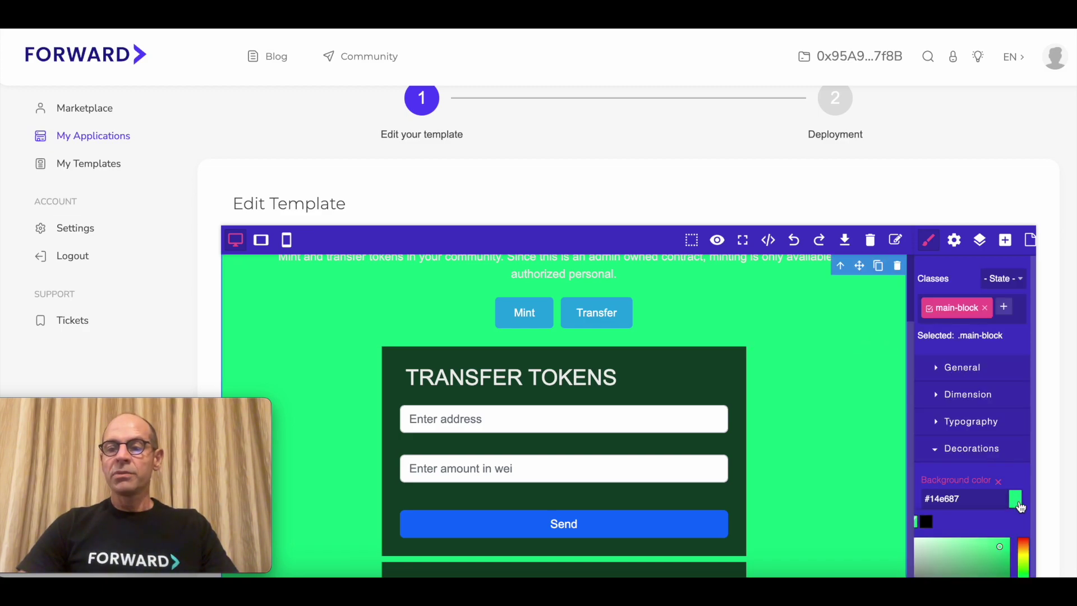
{"action": "scroll", "coordinate": [992, 486], "scroll_direction": "down", "scroll_amount": 2}
{"action": "left_click_drag", "start_coordinate": [1023, 469], "coordinate": [1023, 492]}
{"action": "scroll", "coordinate": [834, 430], "scroll_direction": "down", "scroll_amount": 1}
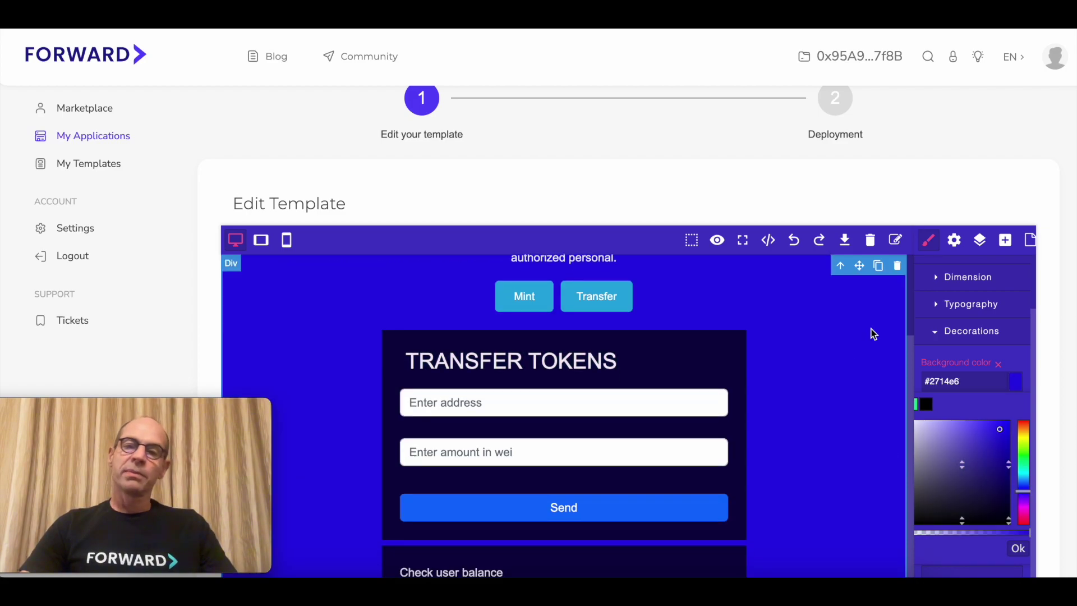
- Check the restyled ERC20 TOKEN page from header to balance form and save the template to proceed to deployment
{"action": "scroll", "coordinate": [938, 176], "scroll_direction": "down", "scroll_amount": 2}
{"action": "scroll", "coordinate": [940, 182], "scroll_direction": "down", "scroll_amount": 2}
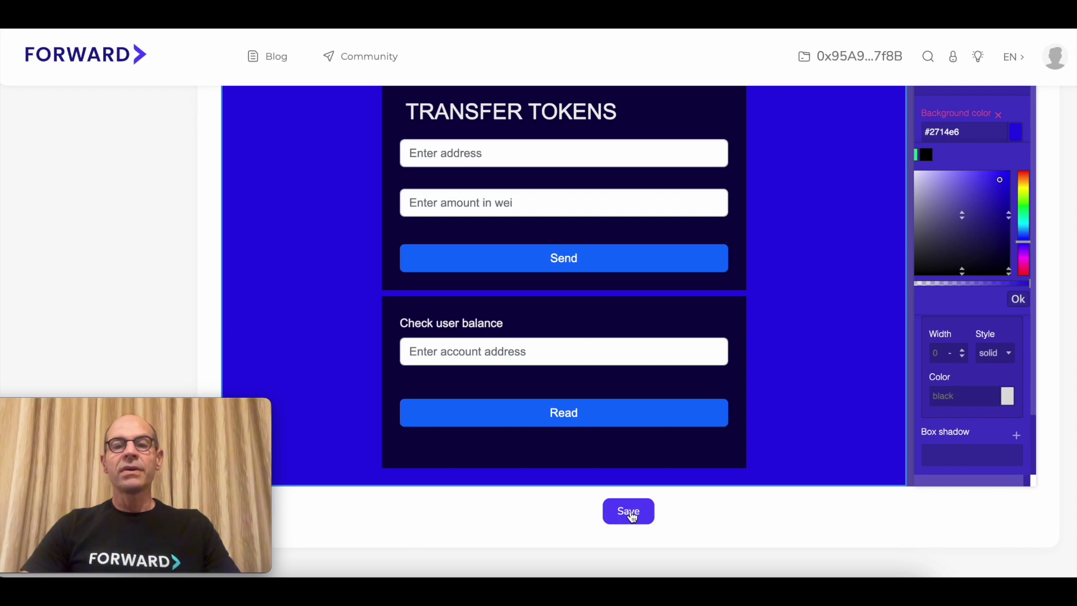
{"action": "scroll", "coordinate": [768, 426], "scroll_direction": "up", "scroll_amount": 2}
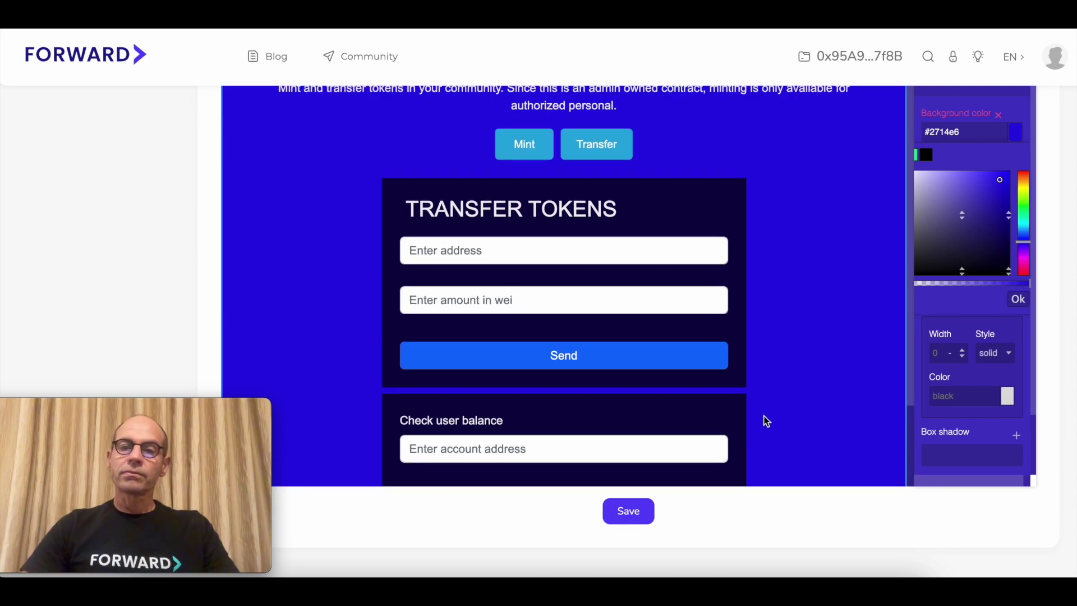
{"action": "scroll", "coordinate": [774, 303], "scroll_direction": "up", "scroll_amount": 2}
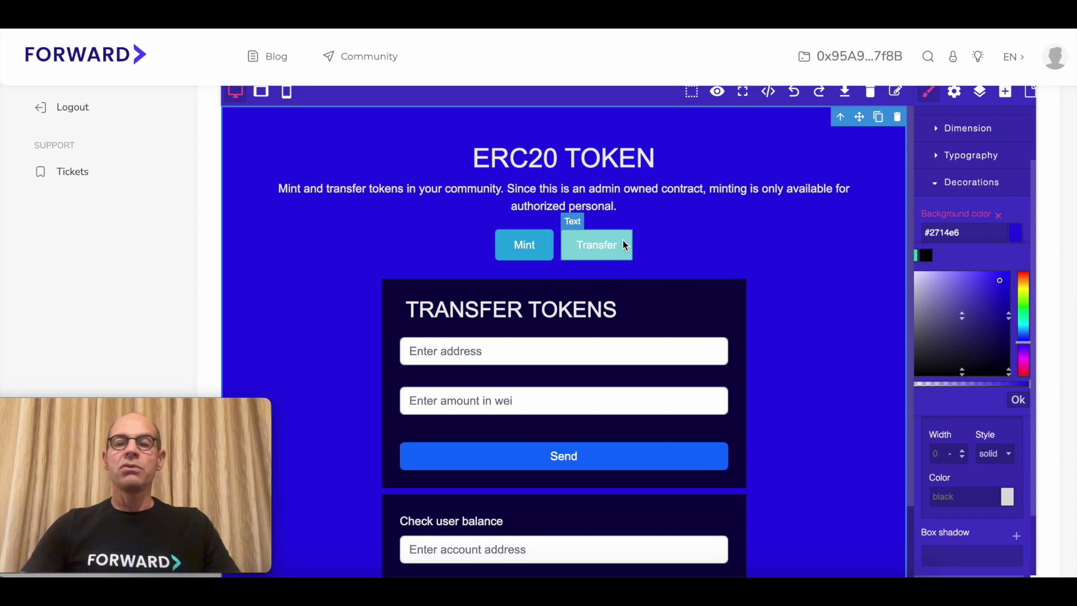
{"action": "scroll", "coordinate": [622, 241], "scroll_direction": "down", "scroll_amount": 3}
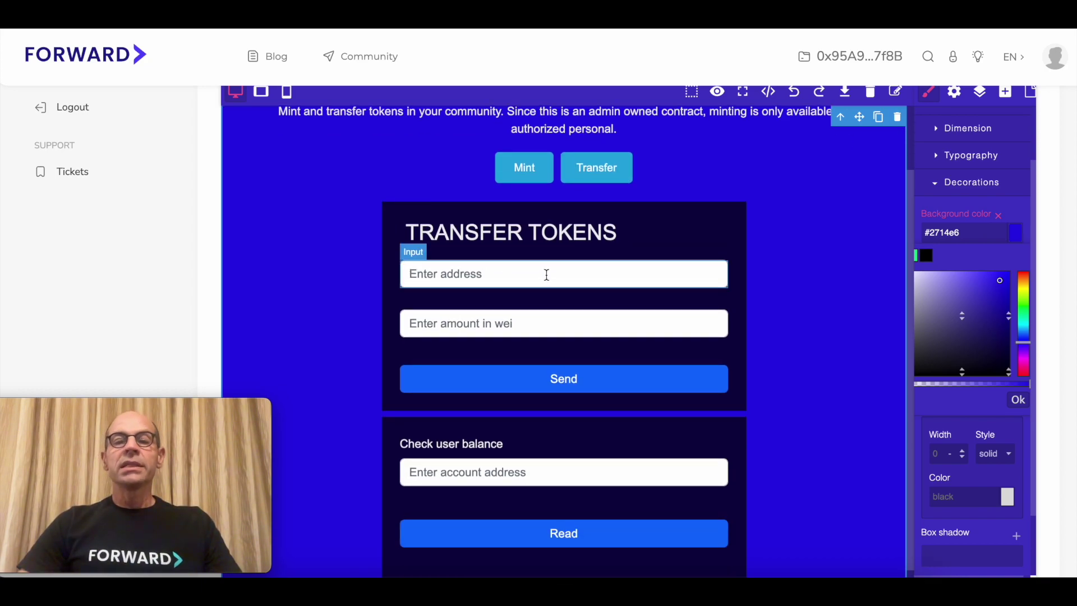
{"action": "scroll", "coordinate": [547, 274], "scroll_direction": "down", "scroll_amount": 5}
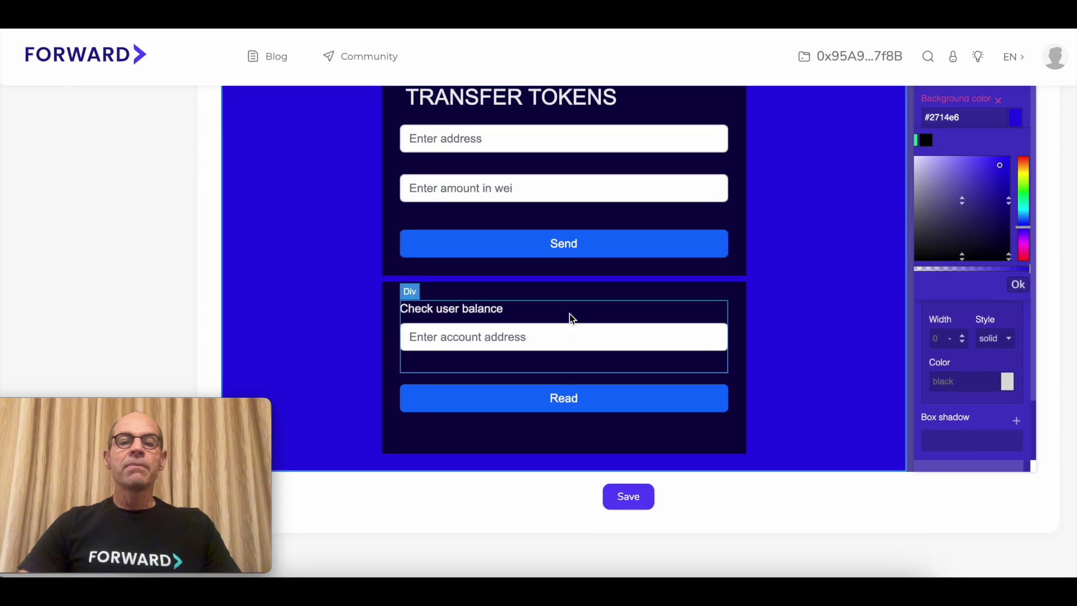
{"action": "scroll", "coordinate": [571, 317], "scroll_direction": "down", "scroll_amount": 2}
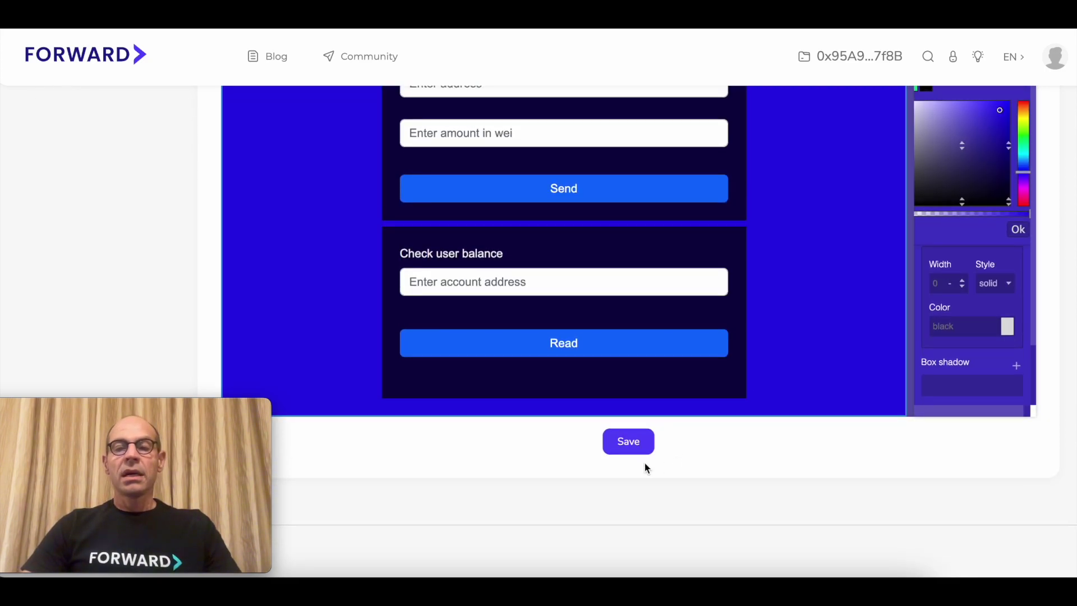
{"action": "left_click", "coordinate": [642, 445]}
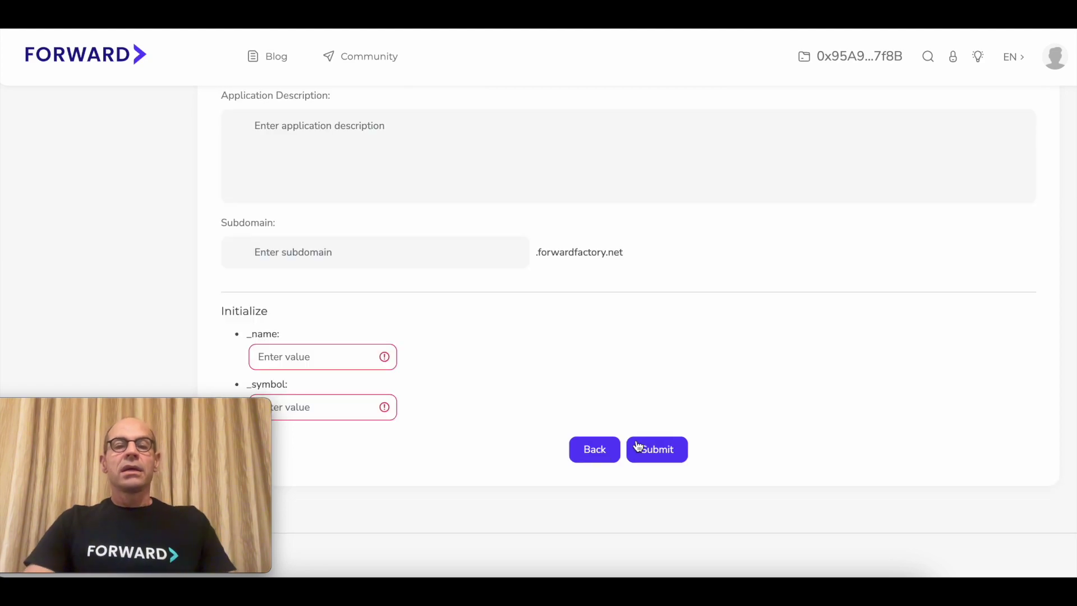
- Review the contract details on the deployment form and upload the cyclist illustration as the application icon
{"action": "scroll", "coordinate": [589, 275], "scroll_direction": "up", "scroll_amount": 4}
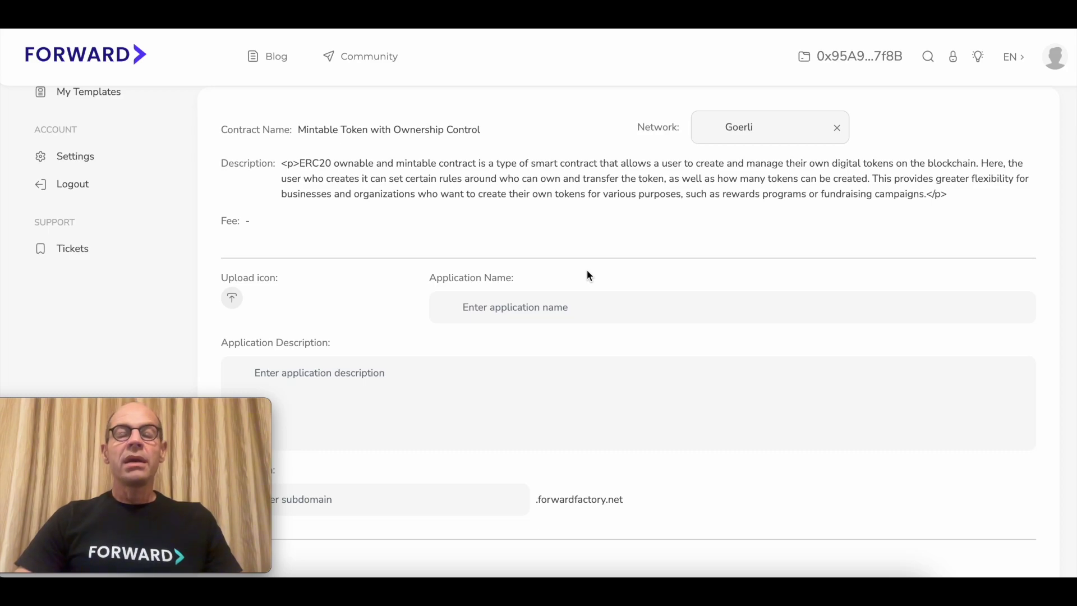
{"action": "scroll", "coordinate": [587, 270], "scroll_direction": "up", "scroll_amount": 2}
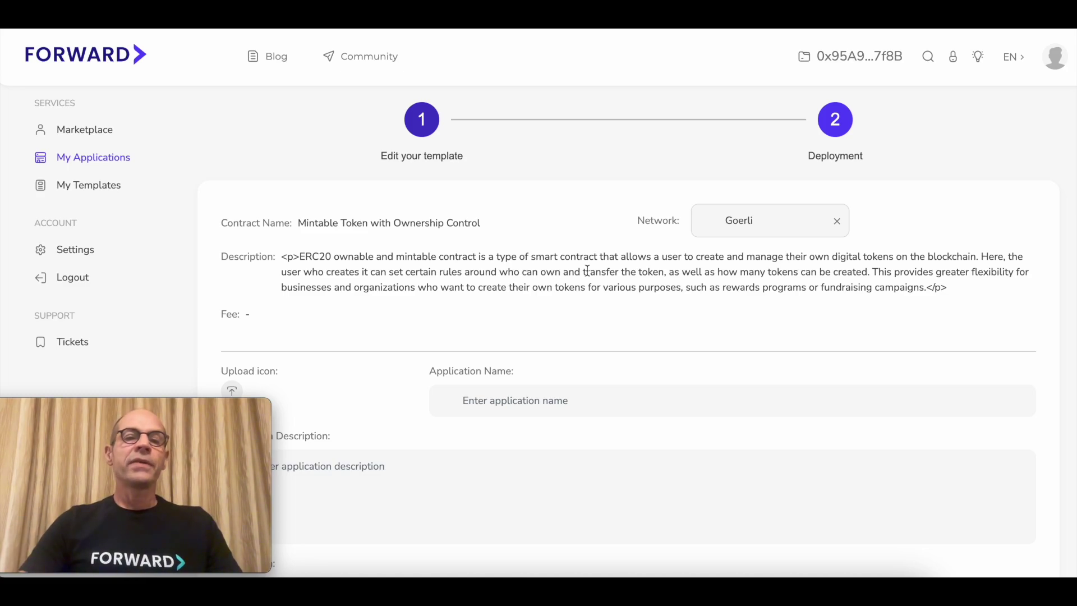
{"action": "scroll", "coordinate": [587, 272], "scroll_direction": "down", "scroll_amount": 1}
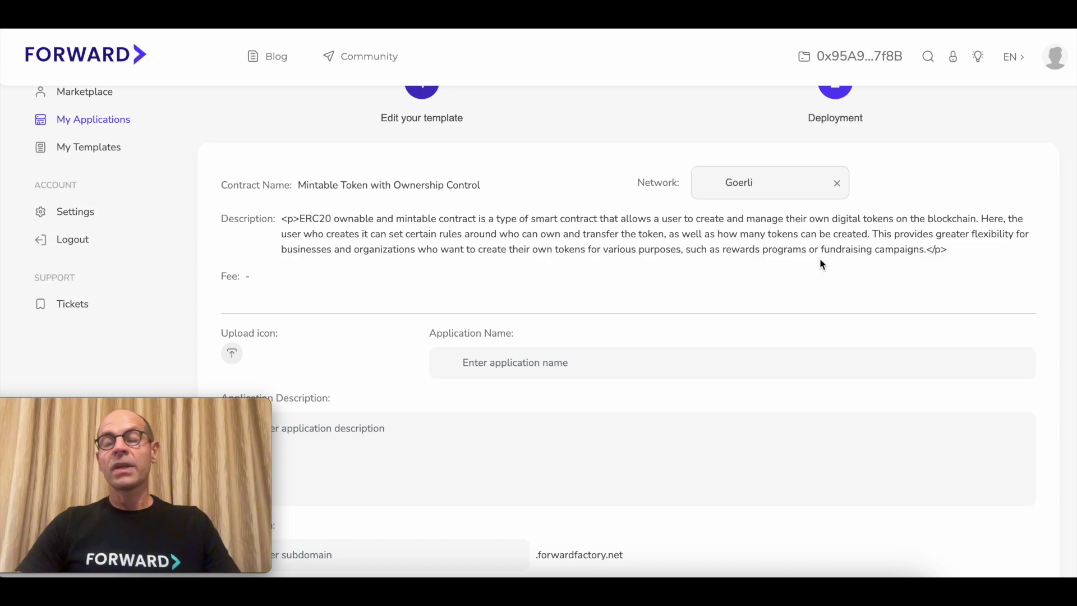
{"action": "scroll", "coordinate": [820, 261], "scroll_direction": "down", "scroll_amount": 3}
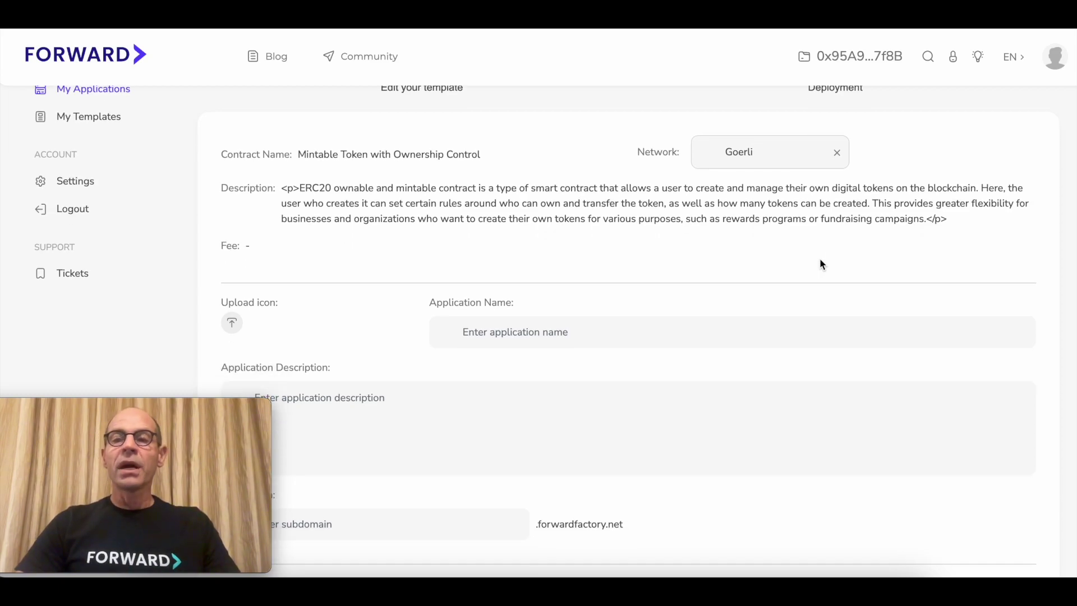
{"action": "scroll", "coordinate": [821, 260], "scroll_direction": "down", "scroll_amount": 2}
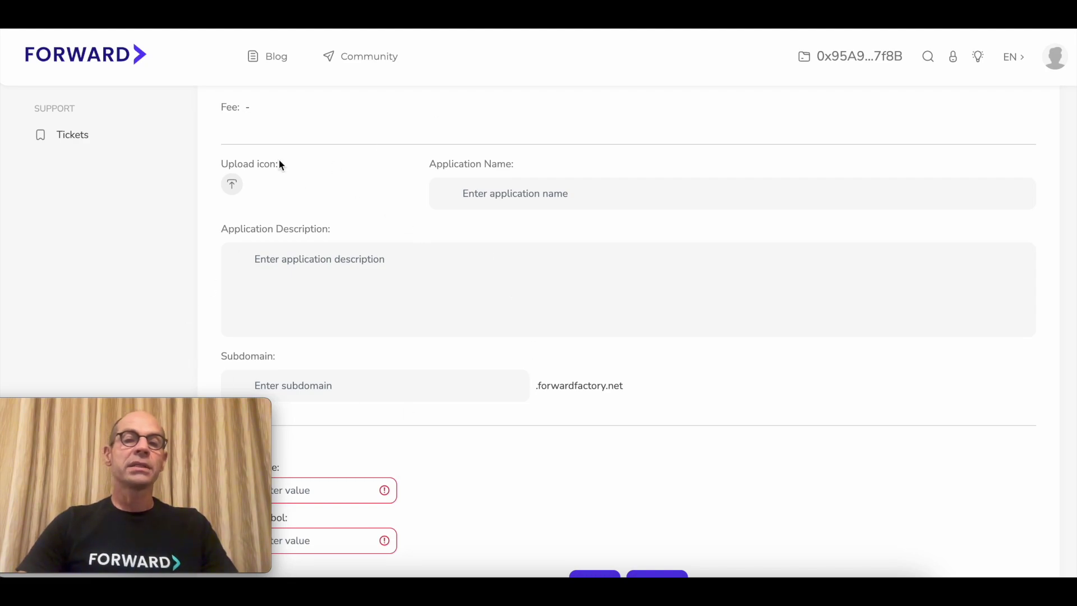
{"action": "left_click", "coordinate": [234, 188]}
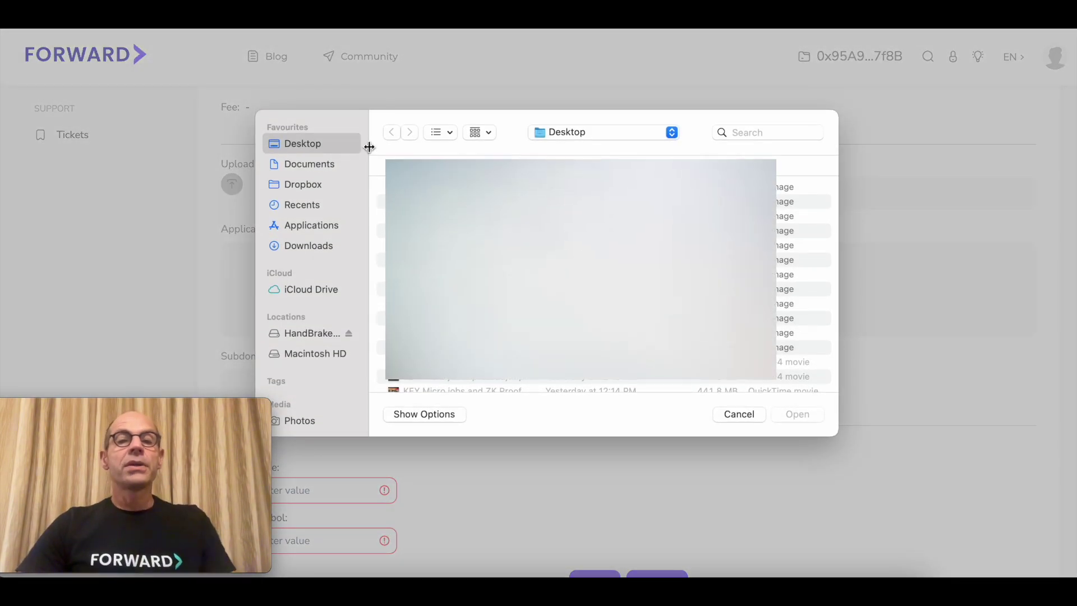
{"action": "scroll", "coordinate": [803, 270], "scroll_direction": "down", "scroll_amount": 5}
{"action": "scroll", "coordinate": [803, 269], "scroll_direction": "down", "scroll_amount": 5}
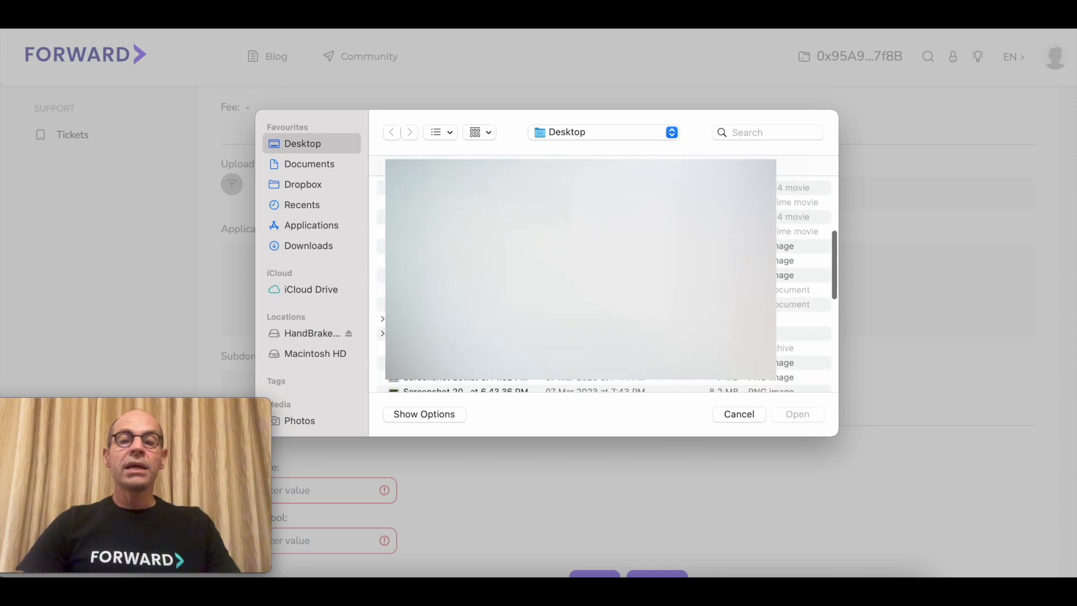
{"action": "scroll", "coordinate": [606, 275], "scroll_direction": "down", "scroll_amount": 8}
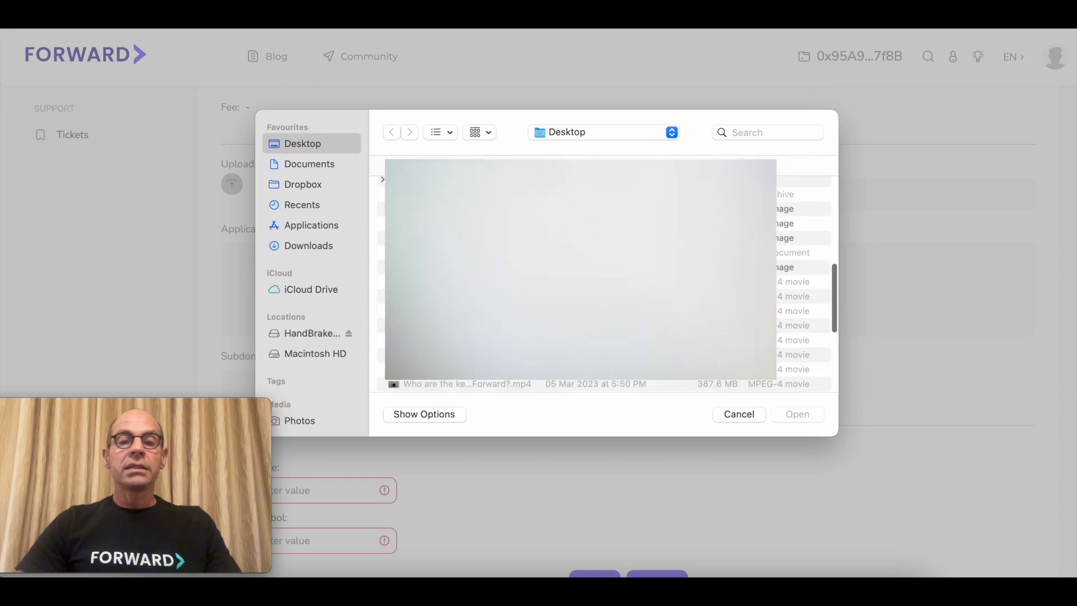
{"action": "scroll", "coordinate": [477, 381], "scroll_direction": "down", "scroll_amount": 4}
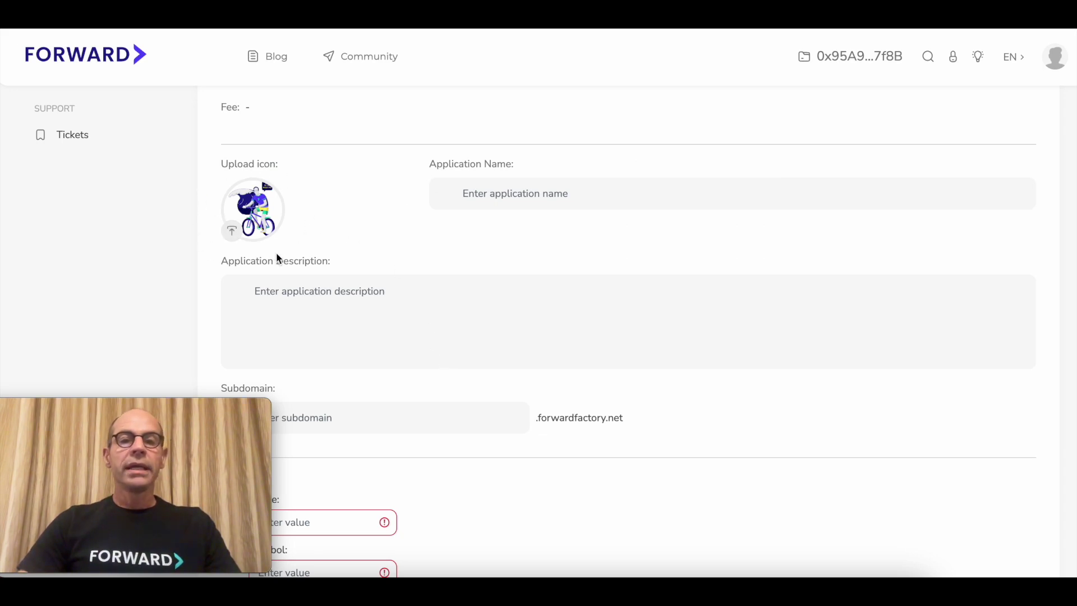
- Set the application name to the owner's first name followed by "Tusiness Token"
{"action": "left_click", "coordinate": [545, 194]}
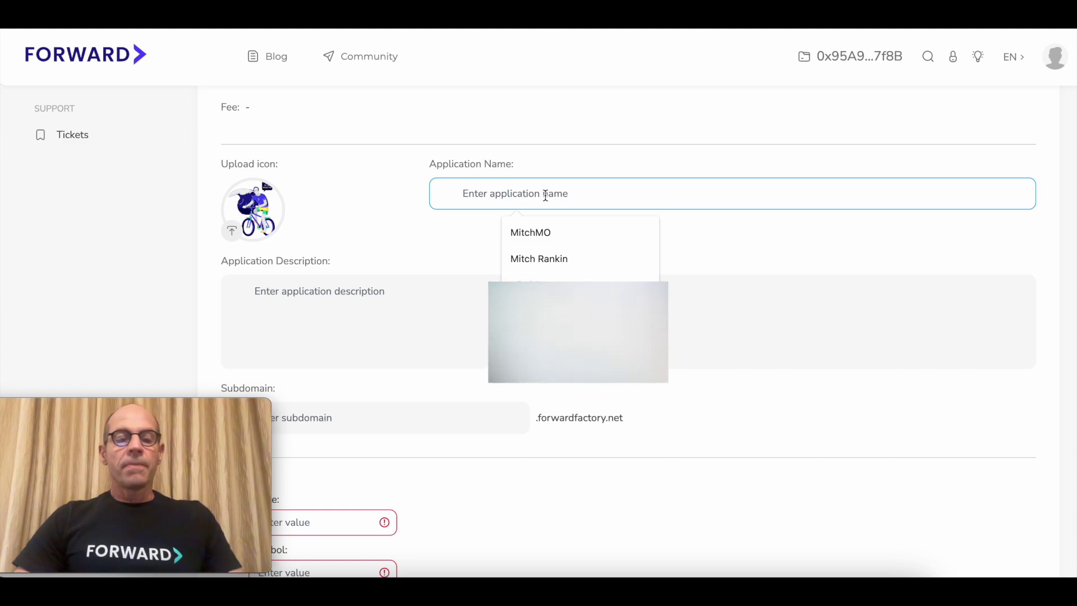
{"action": "type", "text": "Mitch business"}
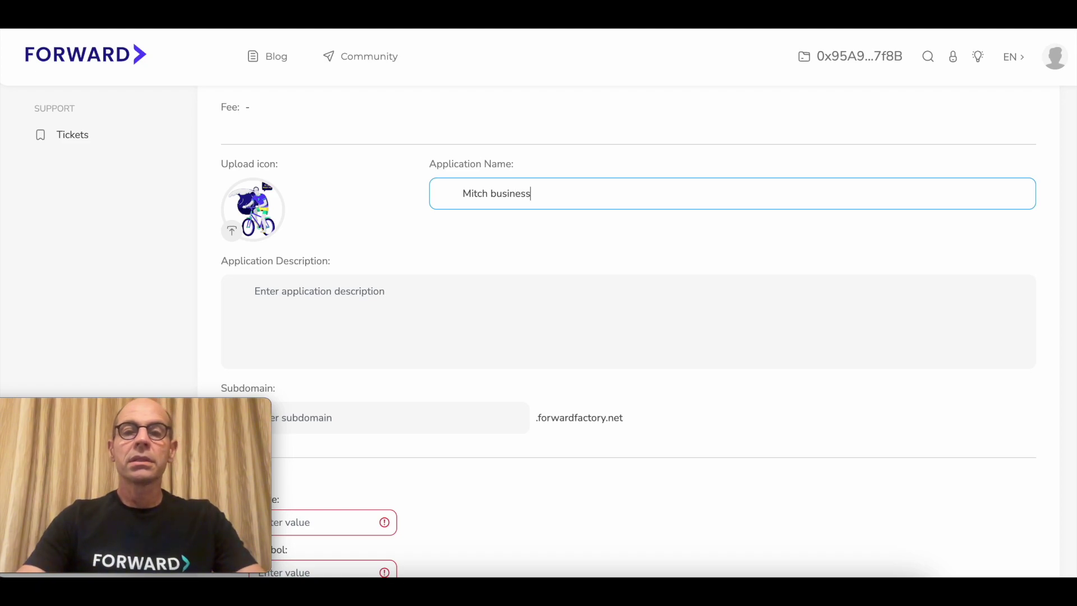
{"action": "type", "text": " Token"}
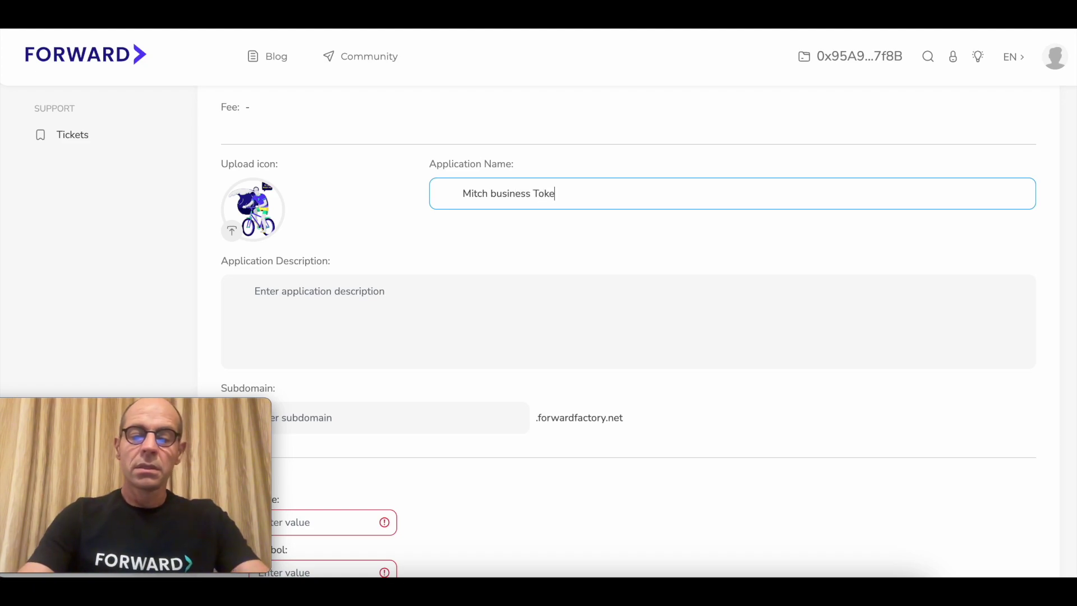
{"action": "left_click", "coordinate": [494, 194]}
{"action": "key", "text": "BackSpace"}
{"action": "type", "text": "B"}
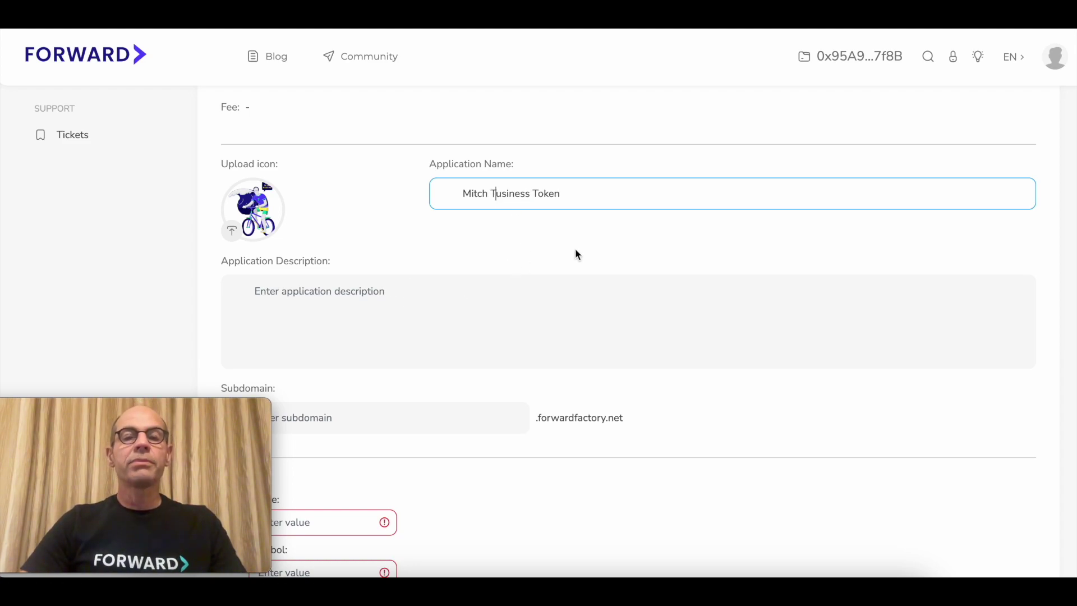
- Correct the application name to the owner's first name plus "Business Token" and reuse that text as the application description
{"action": "key", "text": "BackSpace"}
{"action": "type", "text": "B"}
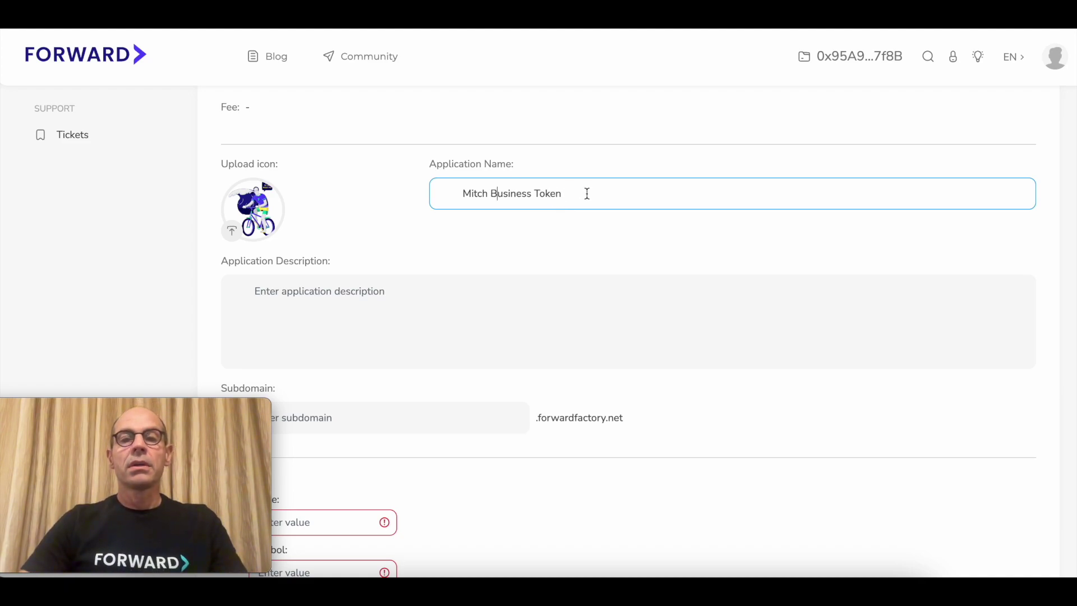
{"action": "left_click_drag", "start_coordinate": [587, 192], "coordinate": [414, 200]}
{"action": "key", "text": "ctrl+c"}
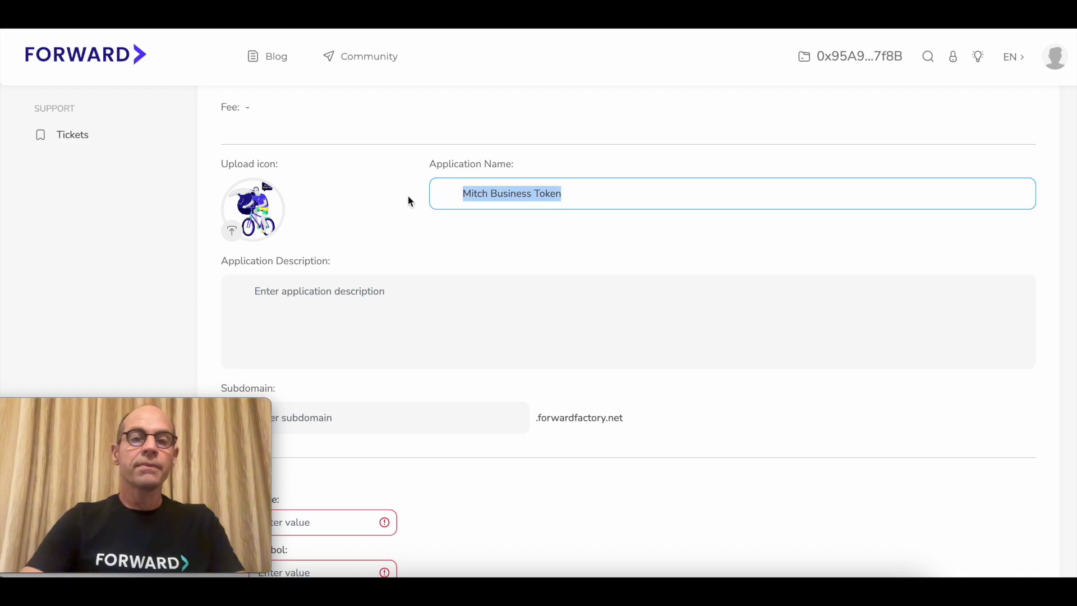
{"action": "left_click", "coordinate": [331, 298]}
{"action": "key", "text": "ctrl+v"}
{"action": "scroll", "coordinate": [519, 305], "scroll_direction": "down", "scroll_amount": 3}
{"action": "scroll", "coordinate": [520, 305], "scroll_direction": "up", "scroll_amount": 2}
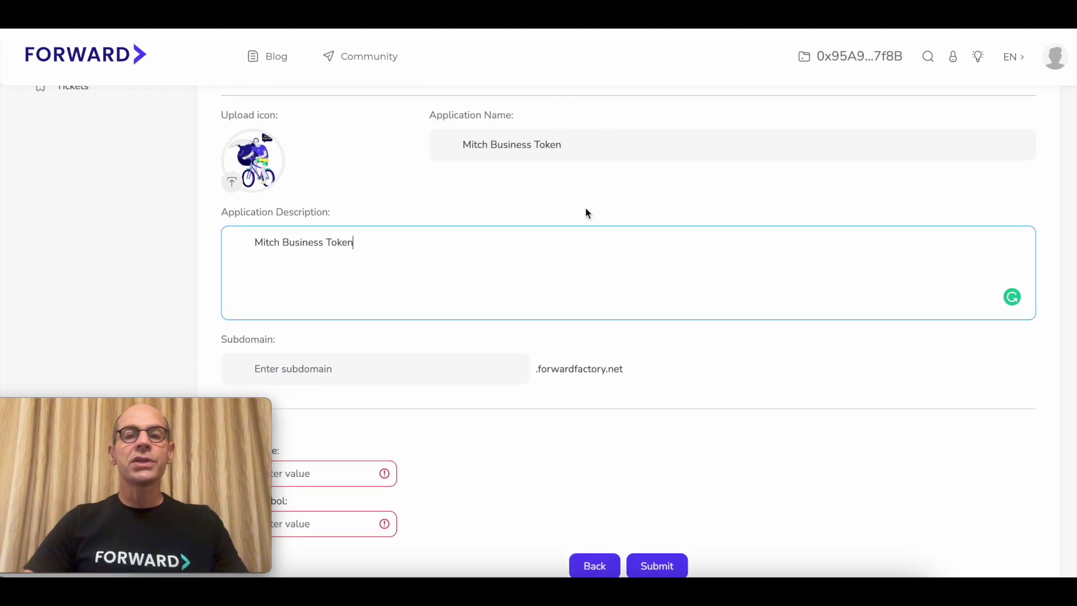
- Set the subdomain to the owner's first name followed by "businesstoken", in lowercase without spaces
{"action": "scroll", "coordinate": [561, 193], "scroll_direction": "down", "scroll_amount": 2}
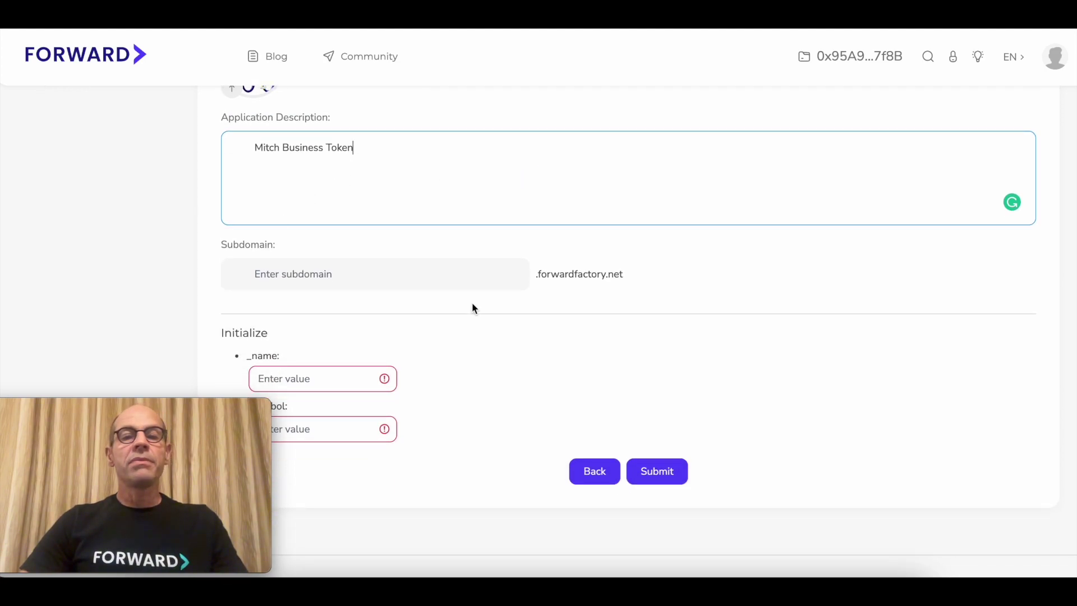
{"action": "left_click", "coordinate": [334, 279]}
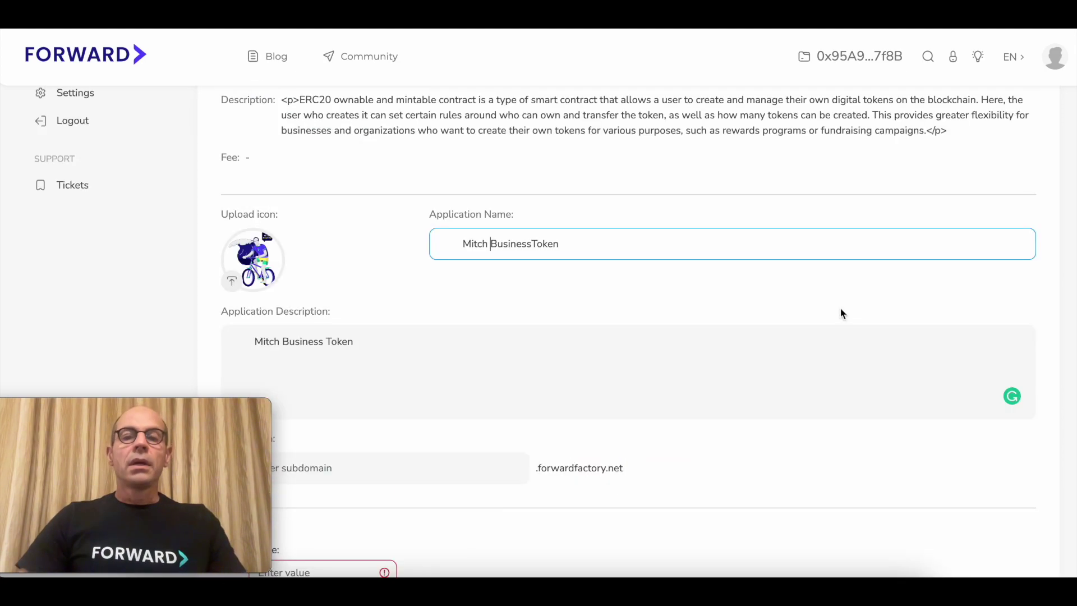
{"action": "scroll", "coordinate": [841, 308], "scroll_direction": "down", "scroll_amount": 1}
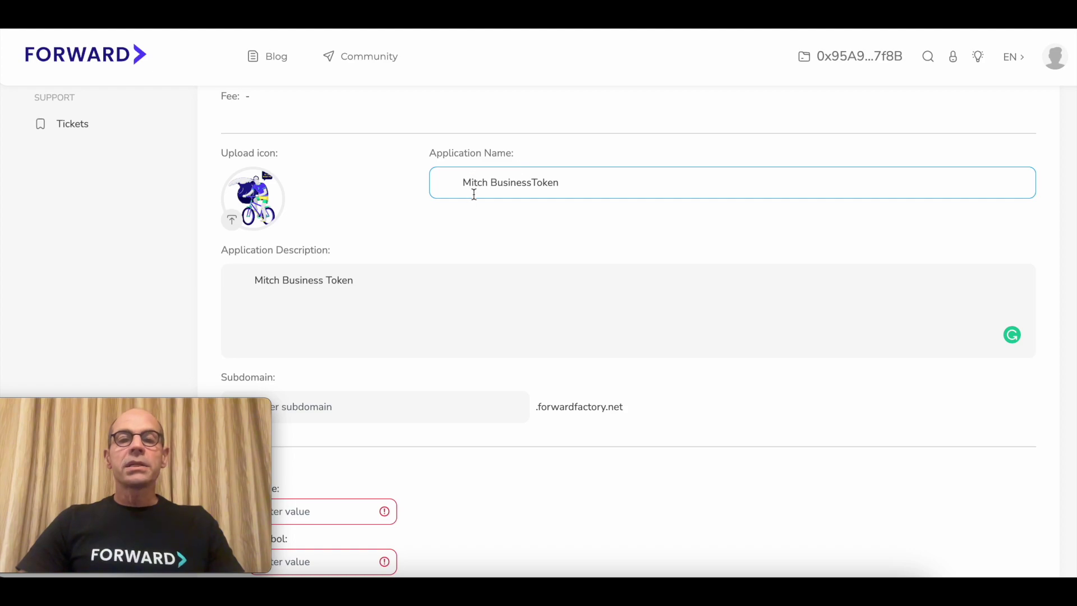
{"action": "scroll", "coordinate": [586, 183], "scroll_direction": "down", "scroll_amount": 2}
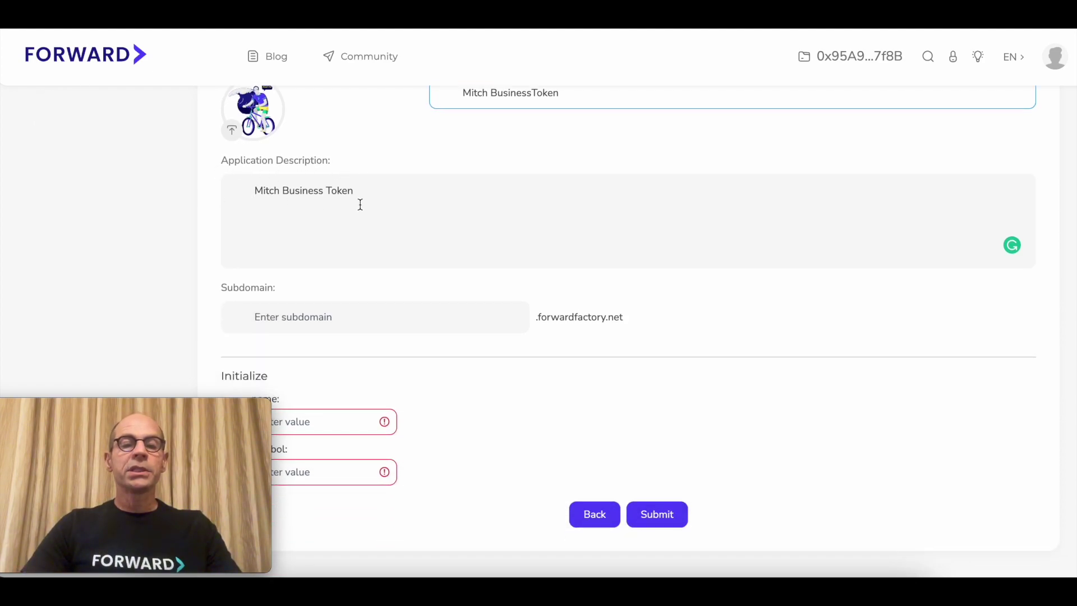
{"action": "scroll", "coordinate": [353, 204], "scroll_direction": "down", "scroll_amount": 1}
{"action": "left_click", "coordinate": [325, 254]}
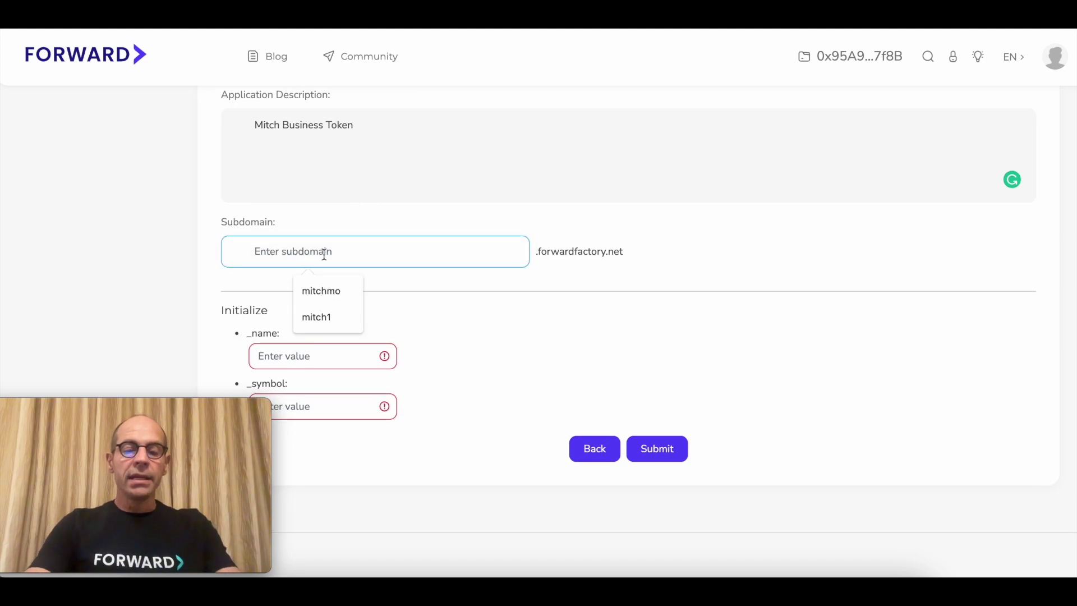
{"action": "type", "text": "mitchbusinesstoken"}
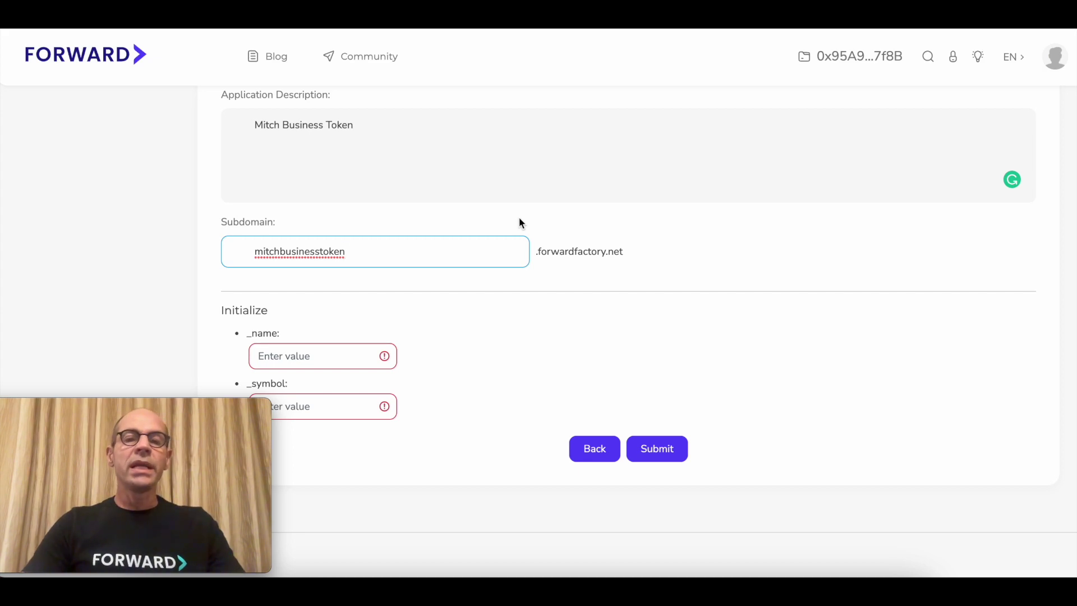
- Fill in the Initialize values, using the subdomain text as _name and "MBT" as _symbol
{"action": "scroll", "coordinate": [520, 180], "scroll_direction": "down", "scroll_amount": 1}
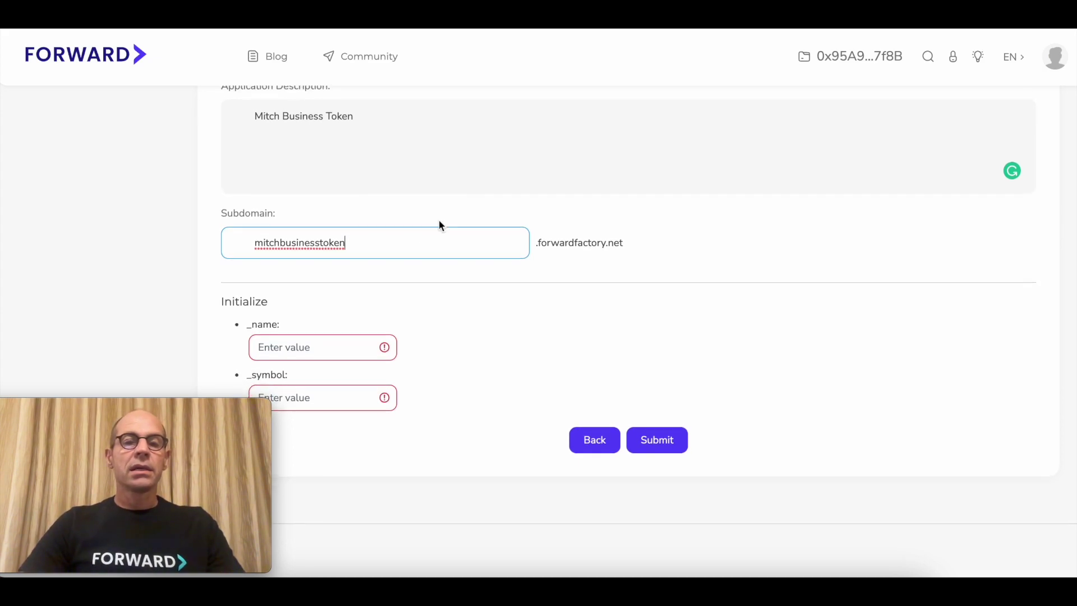
{"action": "left_click", "coordinate": [320, 347]}
{"action": "key", "text": "ctrl+v"}
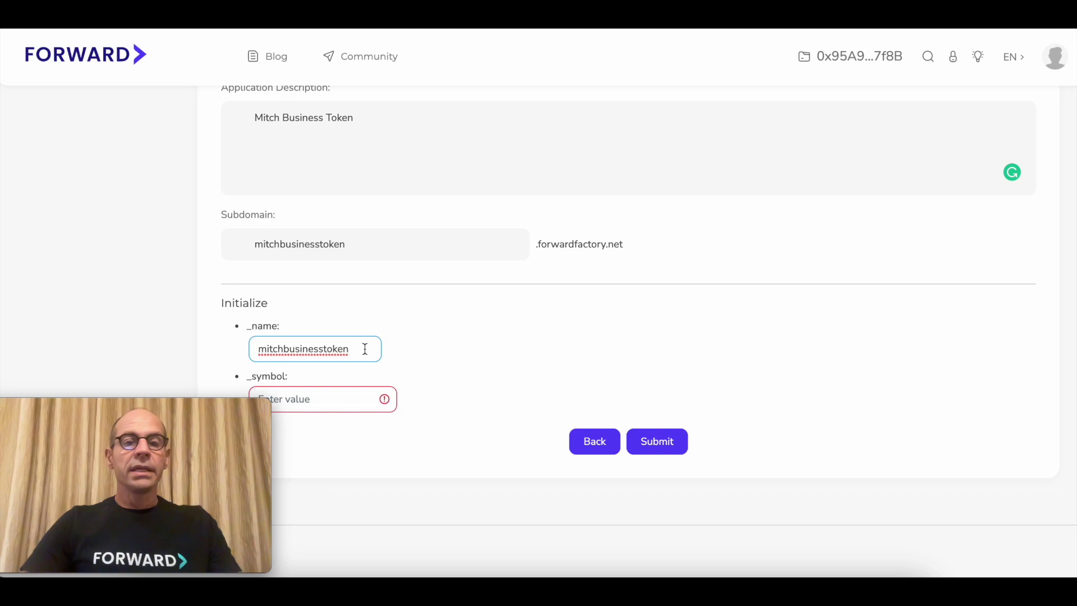
{"action": "left_click", "coordinate": [344, 396]}
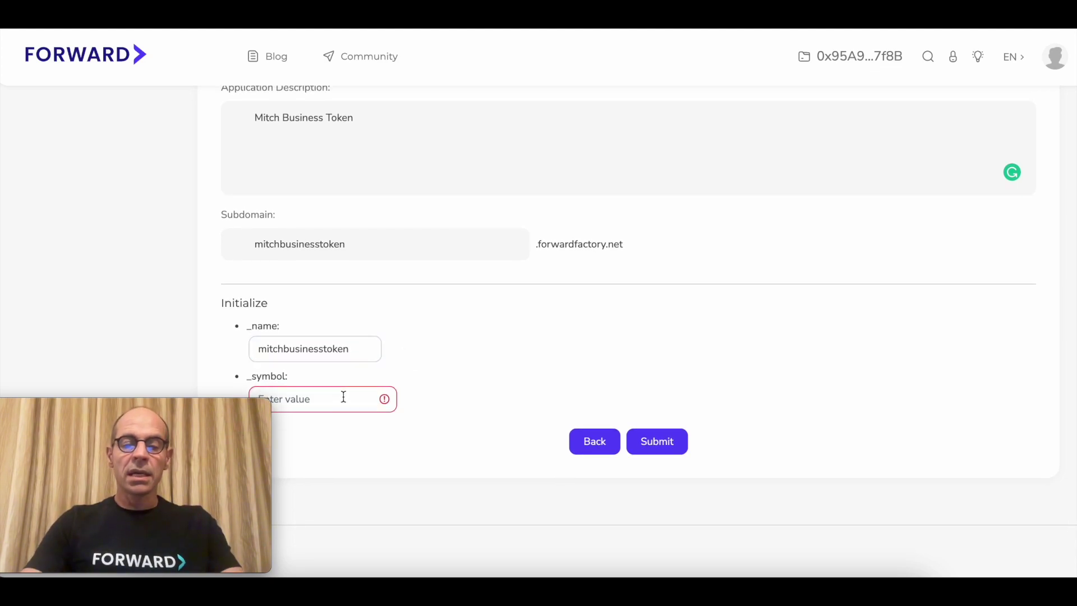
{"action": "left_click", "coordinate": [343, 397]}
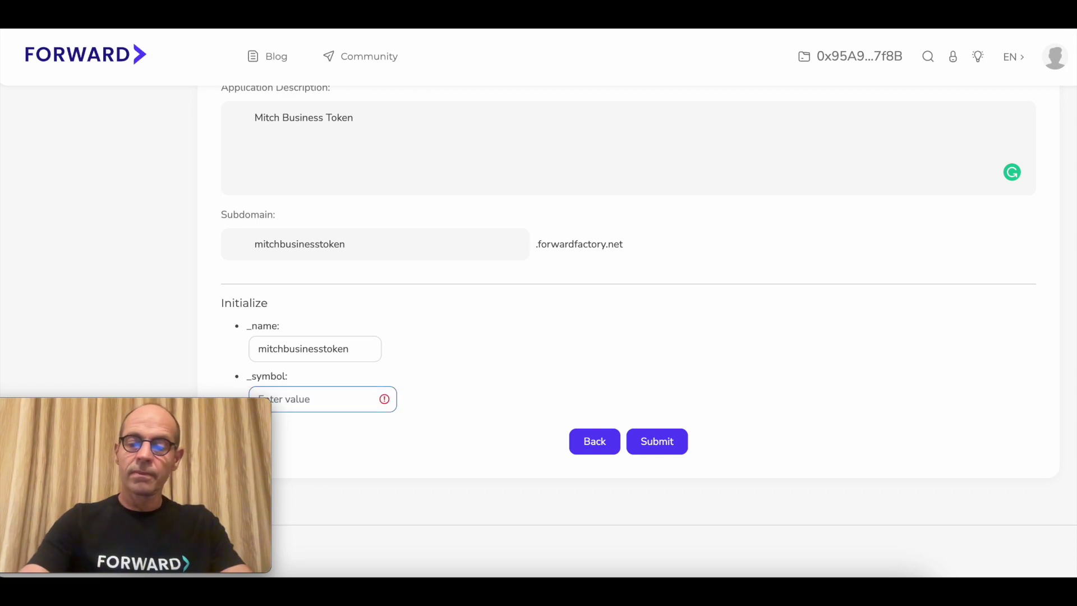
{"action": "left_click", "coordinate": [343, 397]}
{"action": "type", "text": "MBT"}
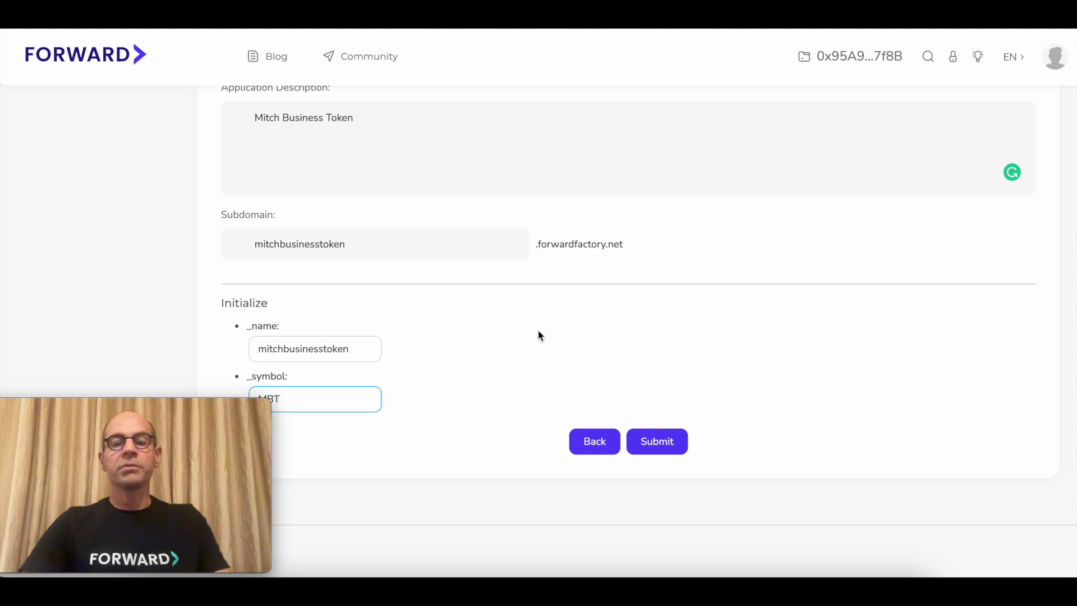
- Submit the deployment form and unlock the MetaMask wallet with the account password
{"action": "left_click", "coordinate": [673, 448]}
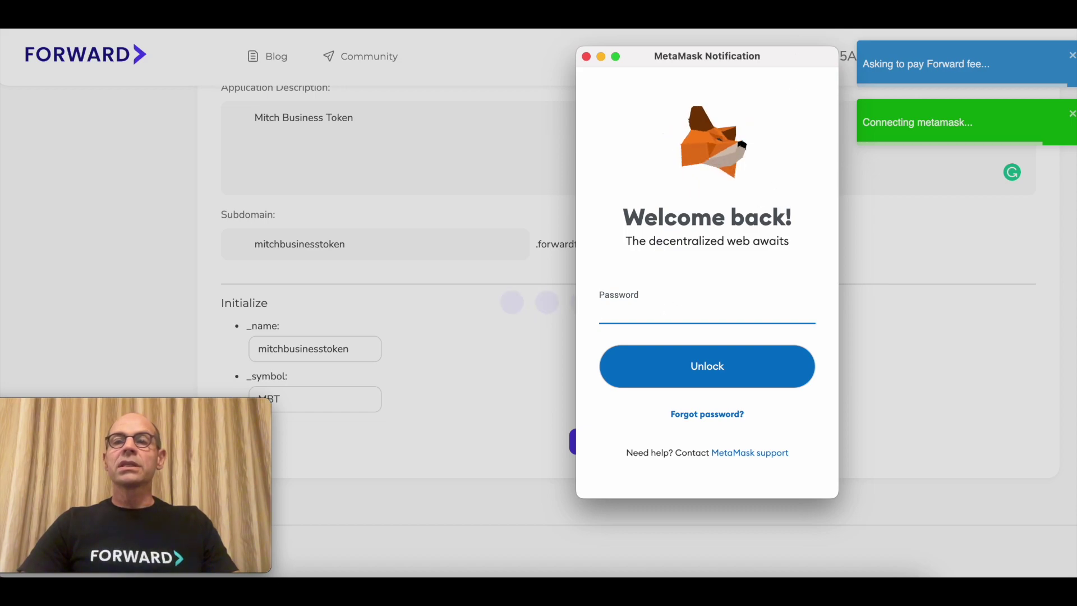
{"action": "left_click", "coordinate": [771, 11]}
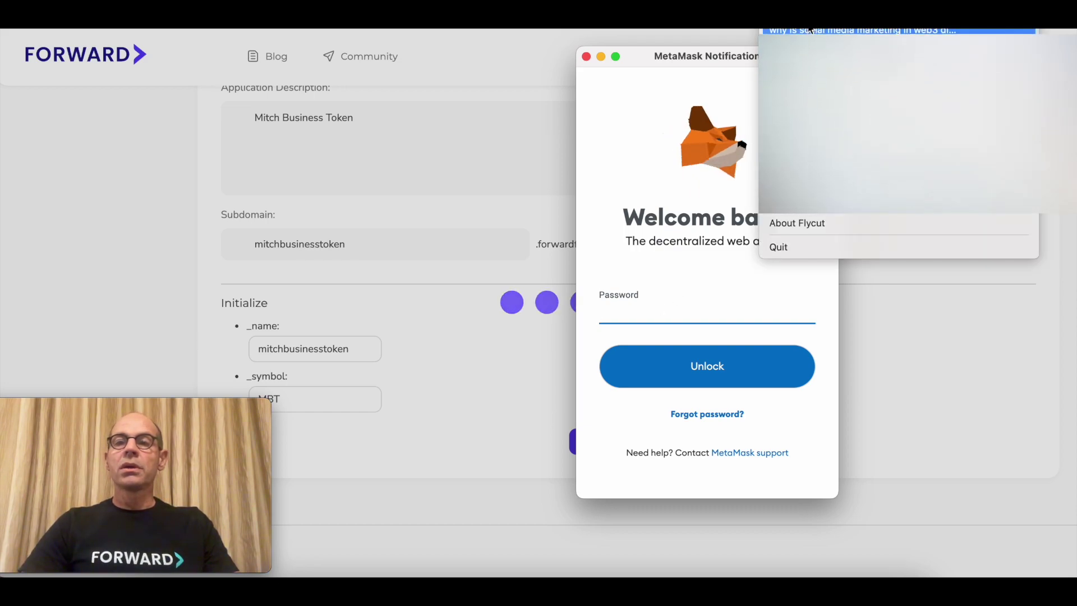
{"action": "key", "text": "Escape"}
{"action": "key", "text": "super+v"}
{"action": "key", "text": "Return"}
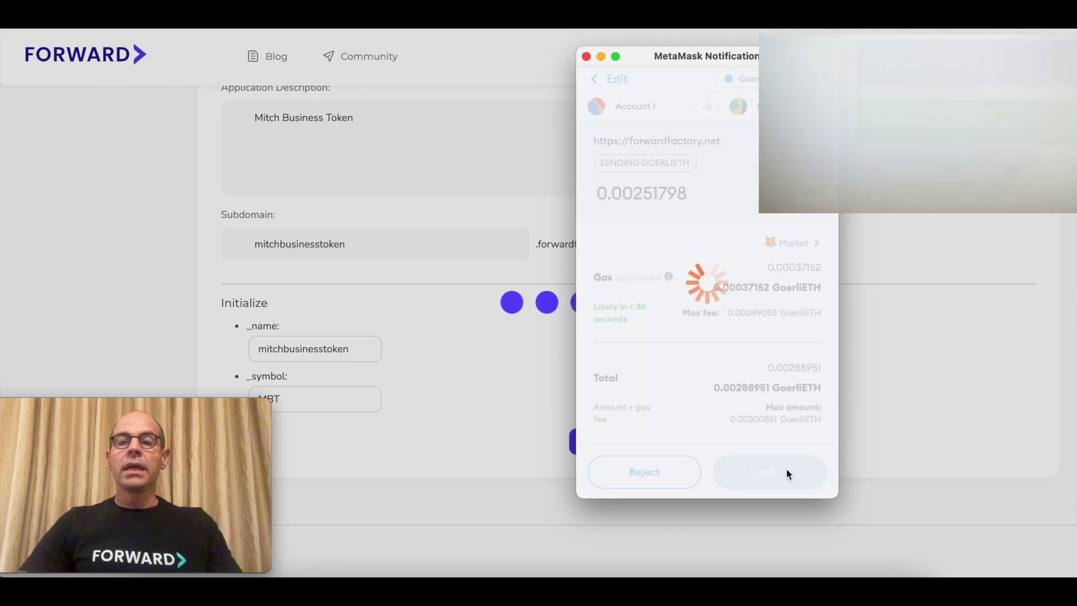
- Confirm the Forward fee payment and the contract deployment transaction on the Goerli test network in MetaMask
{"action": "left_click", "coordinate": [786, 469]}
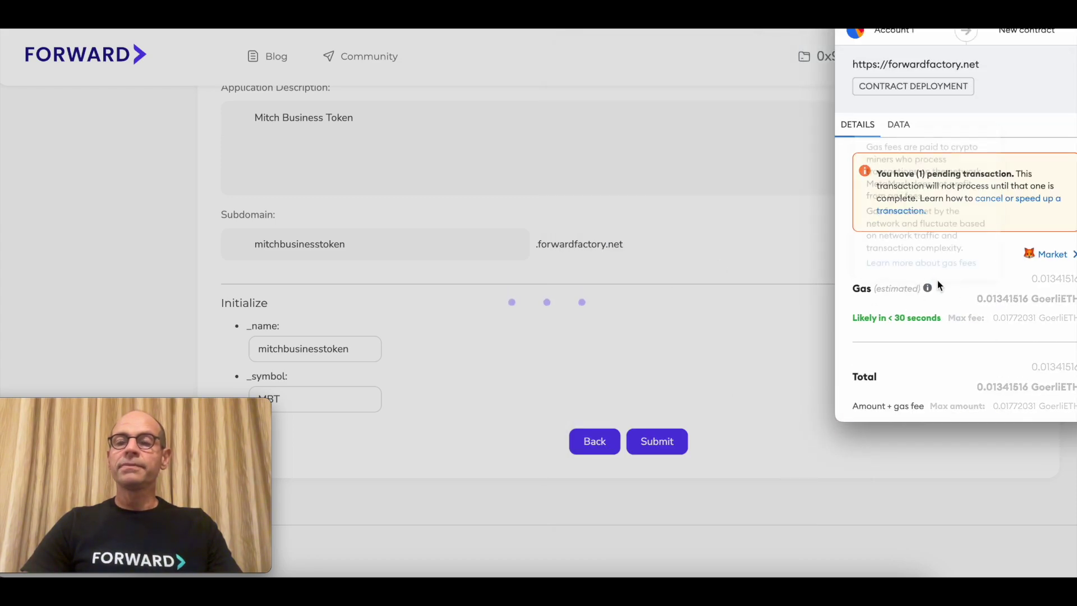
{"action": "mouse_move", "coordinate": [928, 288]}
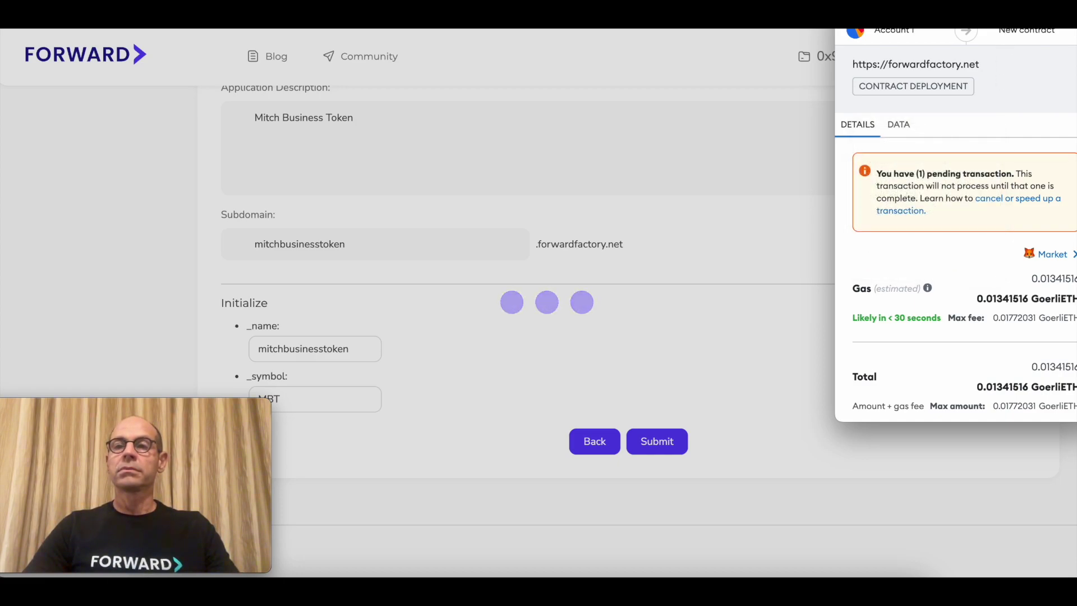
{"action": "left_click_drag", "start_coordinate": [1035, 28], "coordinate": [1006, 57]}
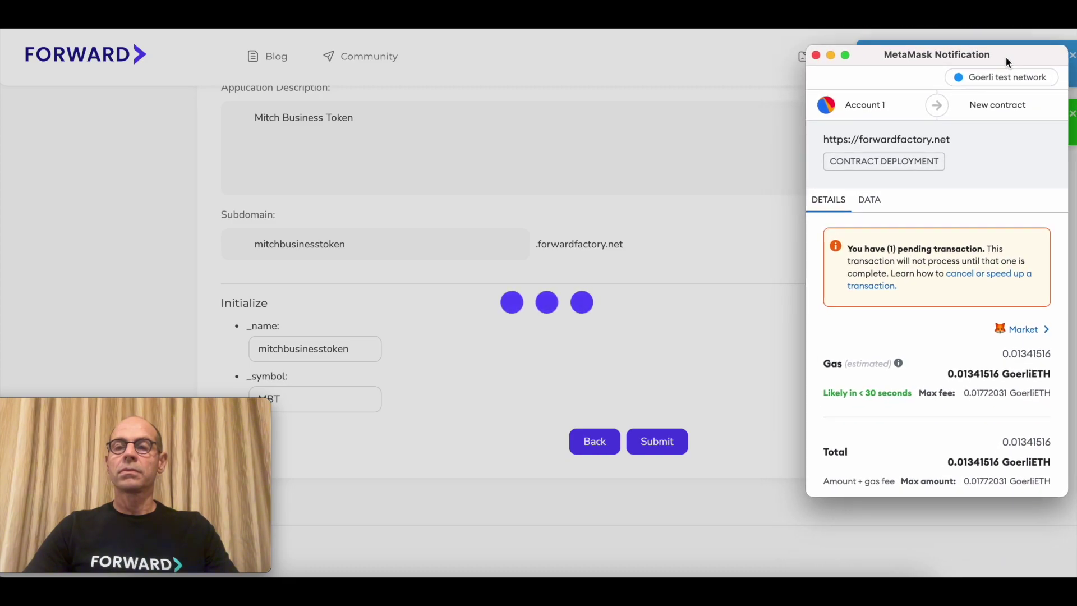
{"action": "scroll", "coordinate": [983, 376], "scroll_direction": "down", "scroll_amount": 2}
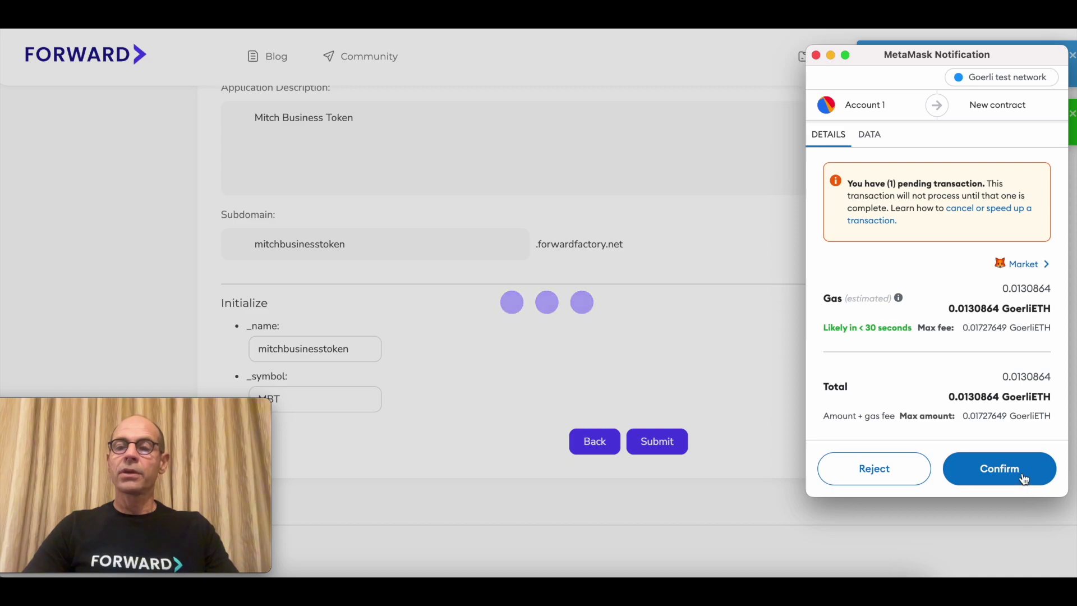
{"action": "left_click", "coordinate": [1023, 476]}
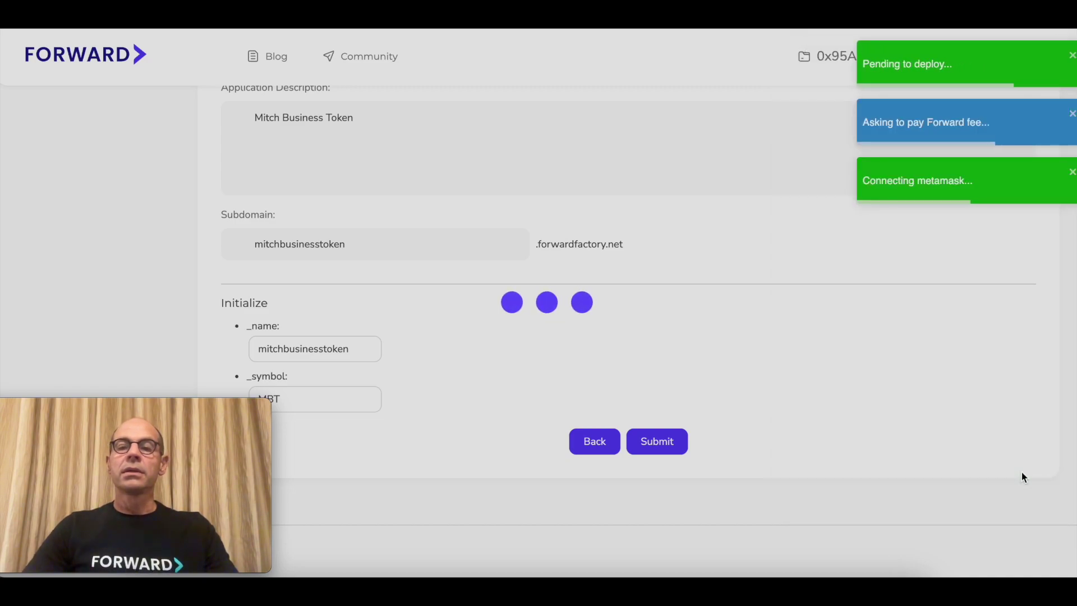